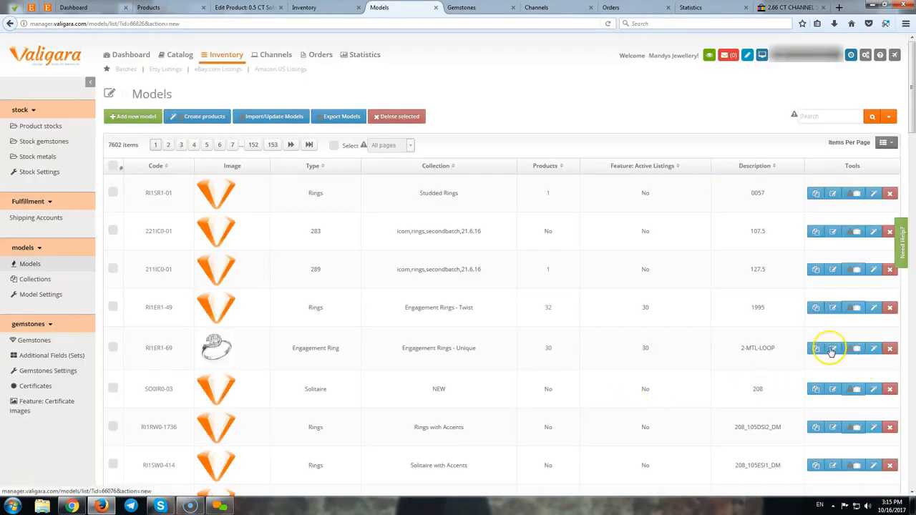
Open an engagement ring model for editing and review its type, class, collection and description fields.
left_click(214, 351)
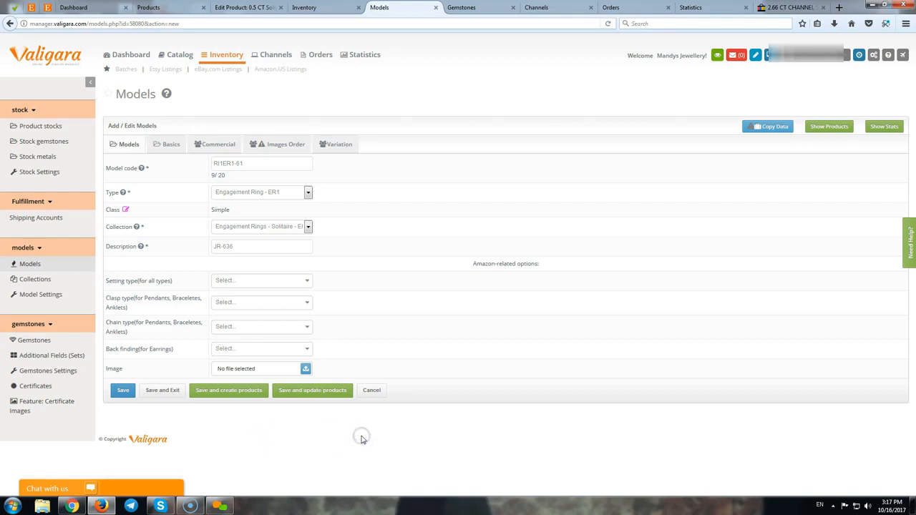
double_click(112, 193)
left_click(108, 209)
double_click(116, 226)
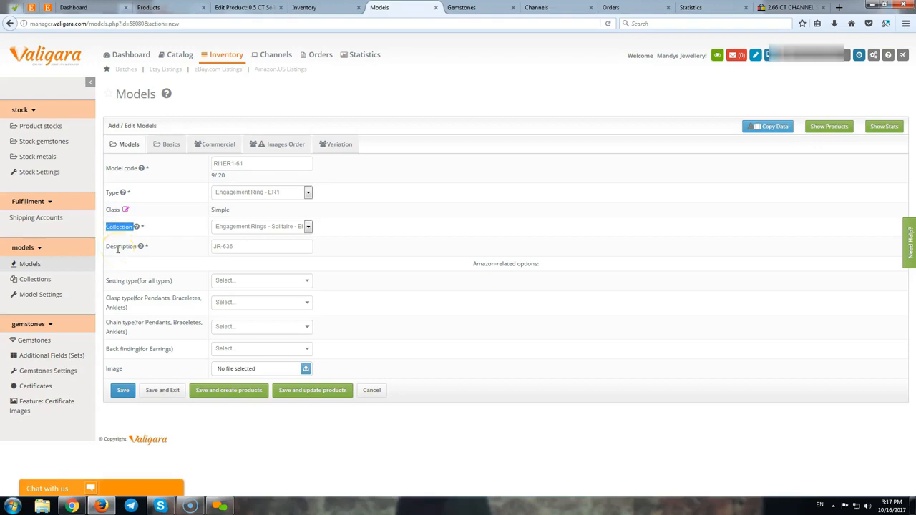
double_click(117, 247)
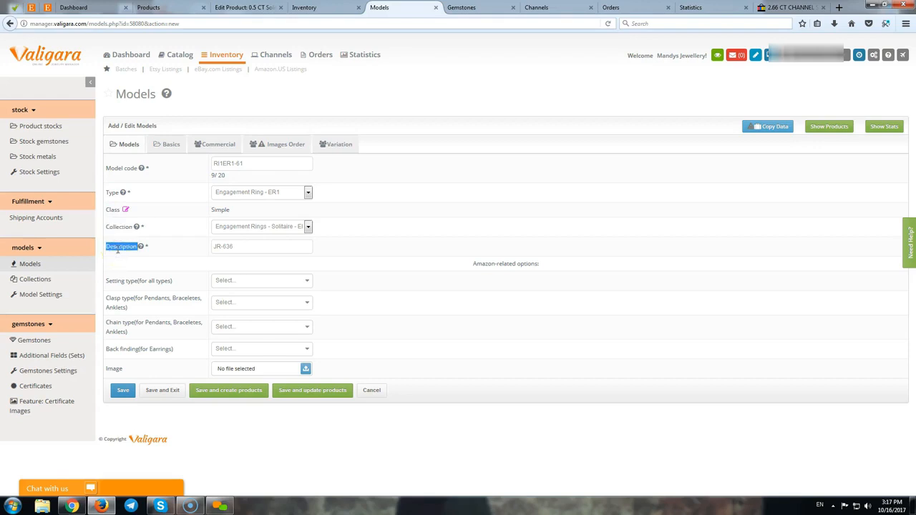
Add YE0 - yellow-gold as a matching metal in the model's basics, with 14K and 18K purities.
left_click(165, 147)
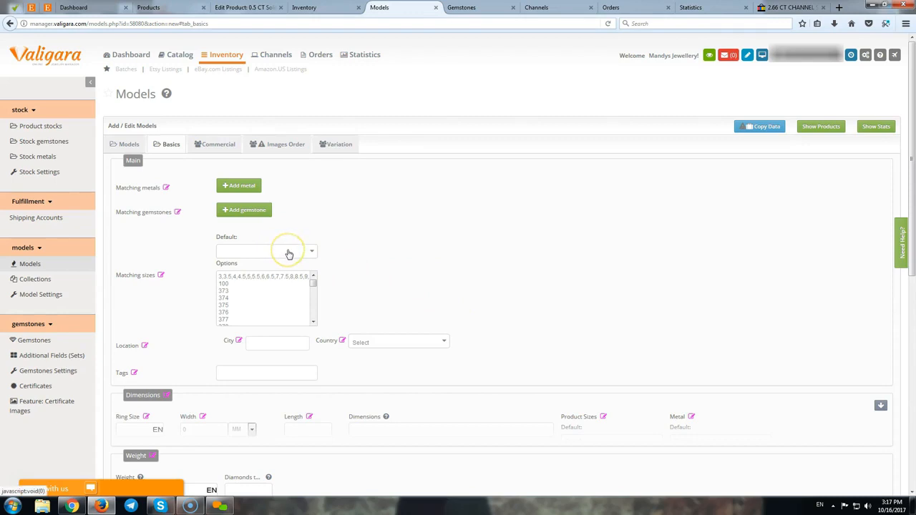
left_click(242, 186)
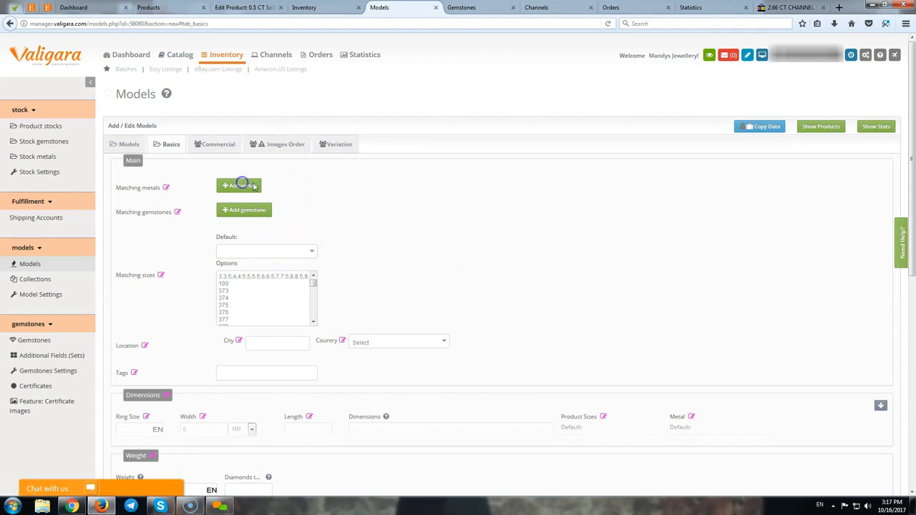
left_click(300, 190)
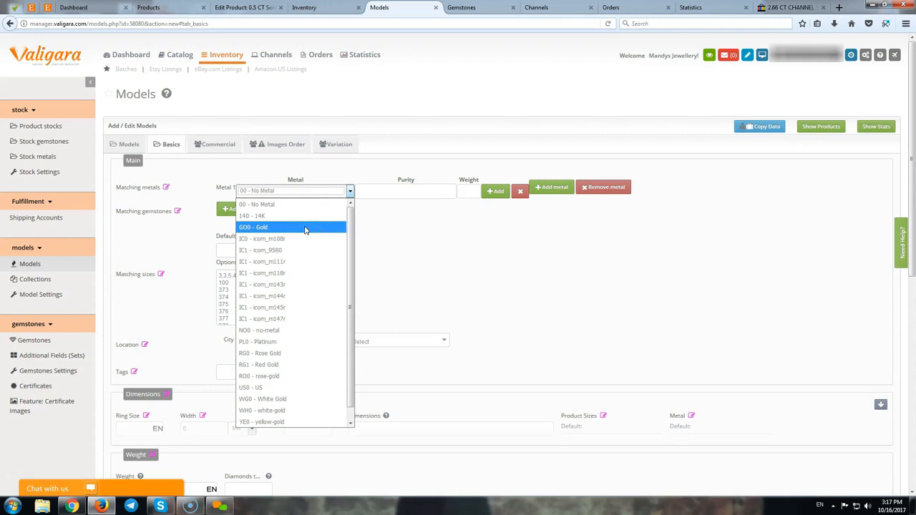
scroll(297, 389, "down", 1)
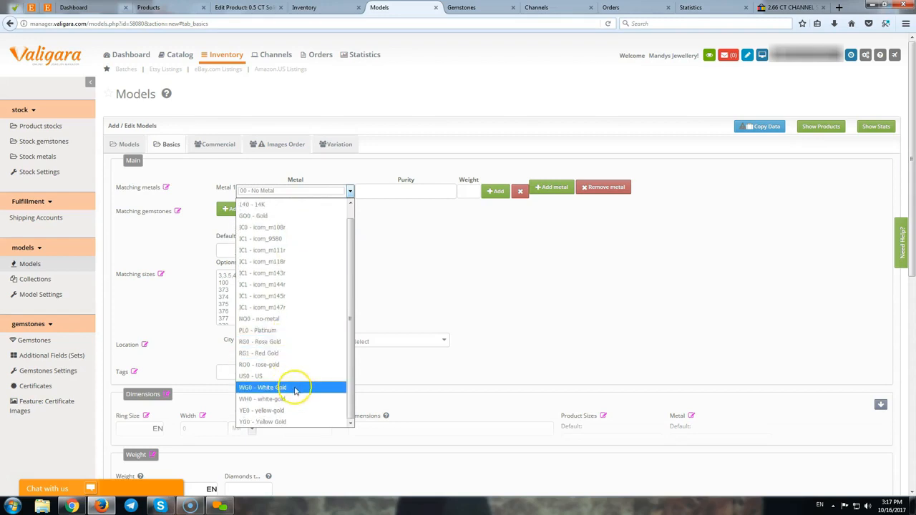
left_click(295, 410)
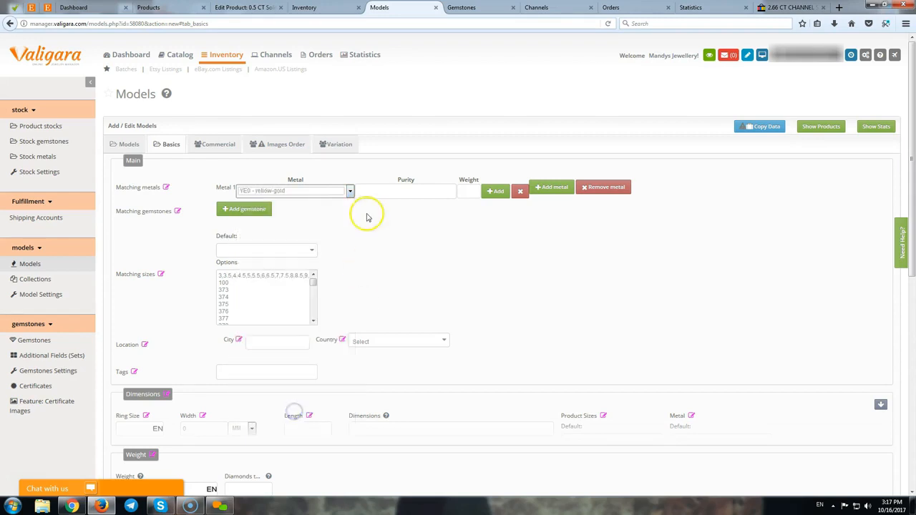
left_click(378, 190)
left_click(386, 235)
left_click(409, 192)
left_click(405, 237)
Add WG0 - White Gold as a second option under Metal 1, with 14K and 18K purities.
left_click(256, 209)
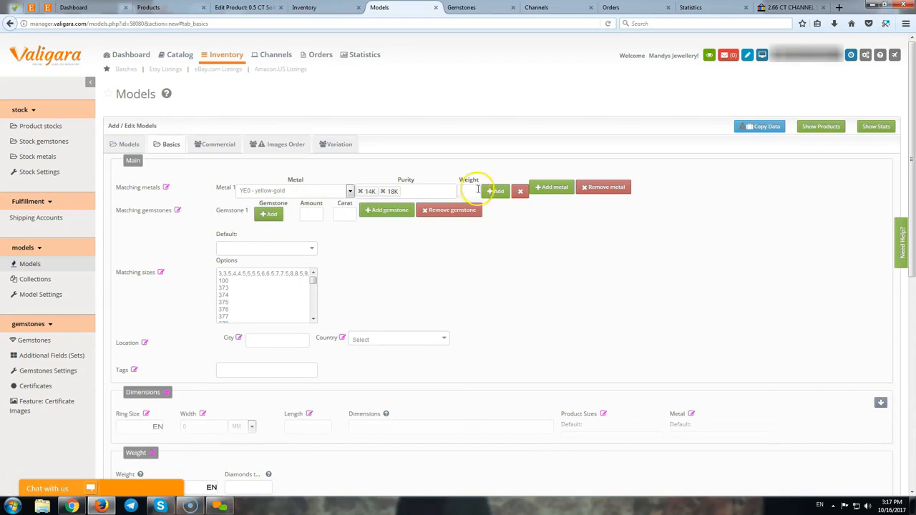
left_click(501, 195)
left_click(458, 225)
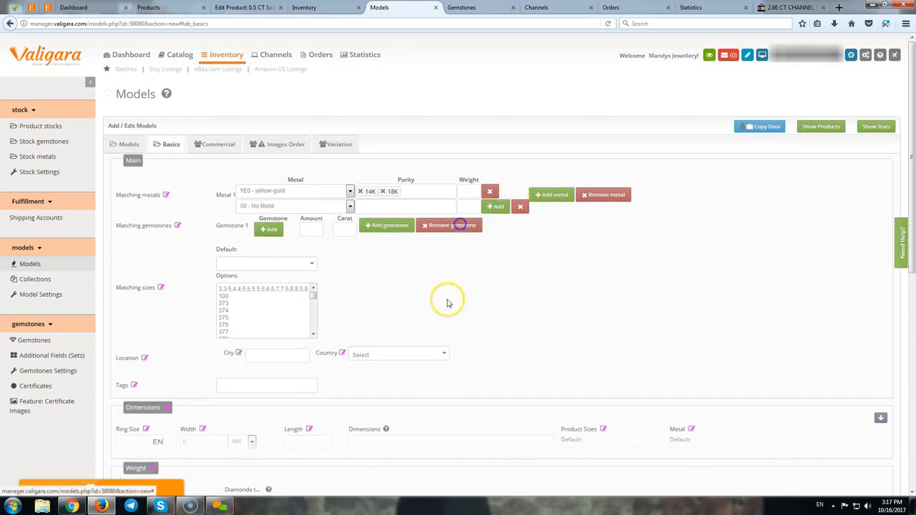
left_click(334, 207)
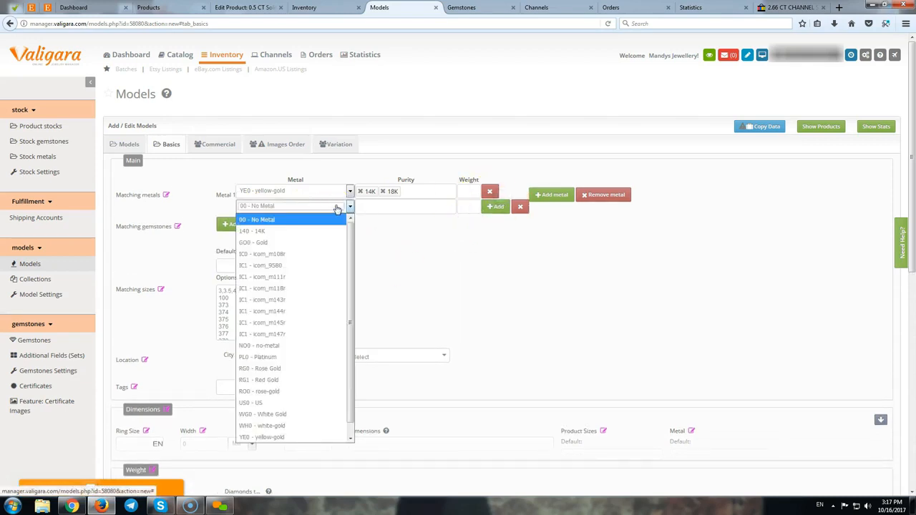
left_click(294, 427)
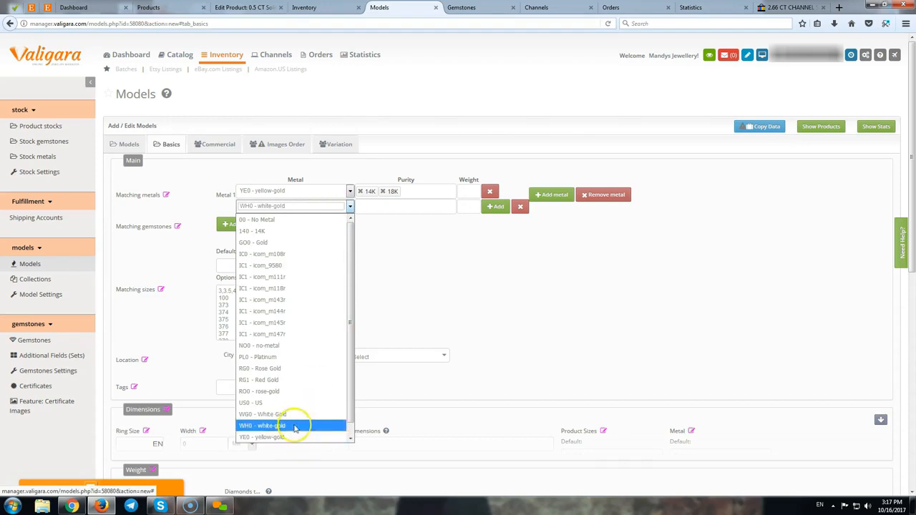
left_click(291, 415)
left_click(377, 207)
left_click(376, 250)
left_click(395, 207)
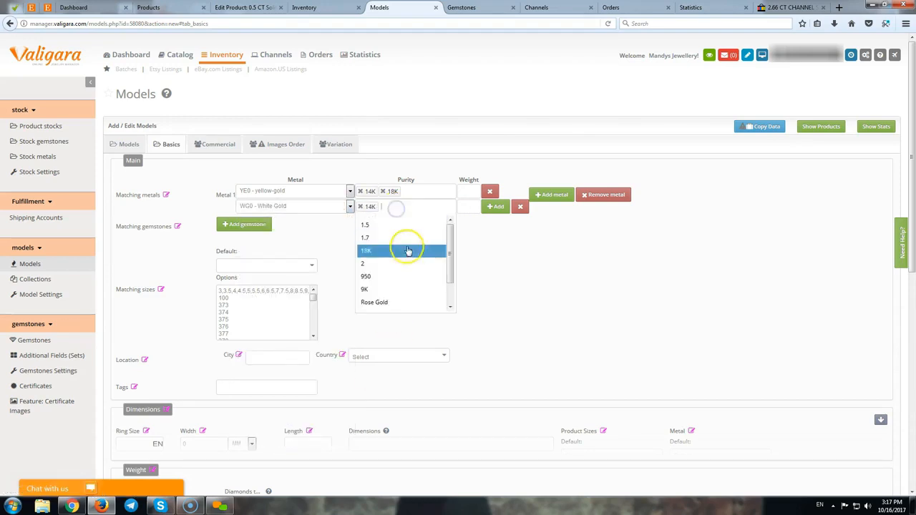
left_click(385, 252)
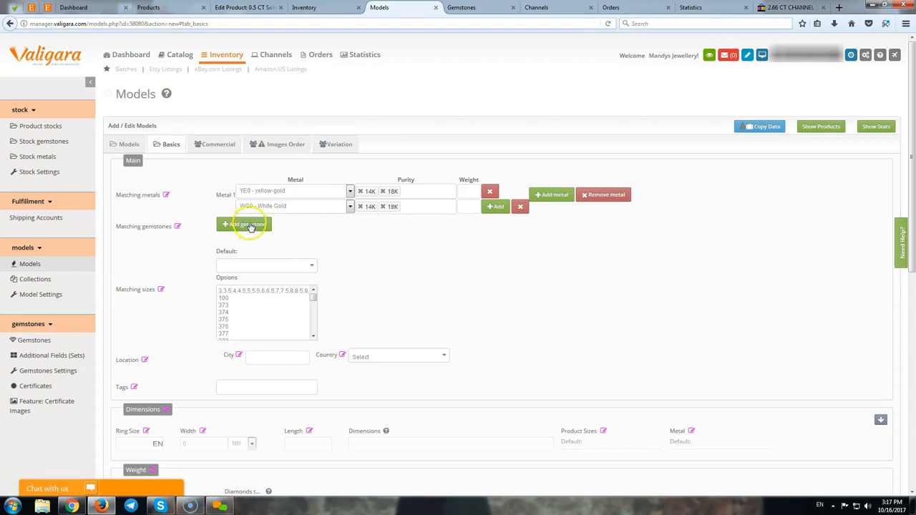
Add RG0 - Rose Gold as a third option under Metal 1, with 14K and 18K purities.
left_click(495, 206)
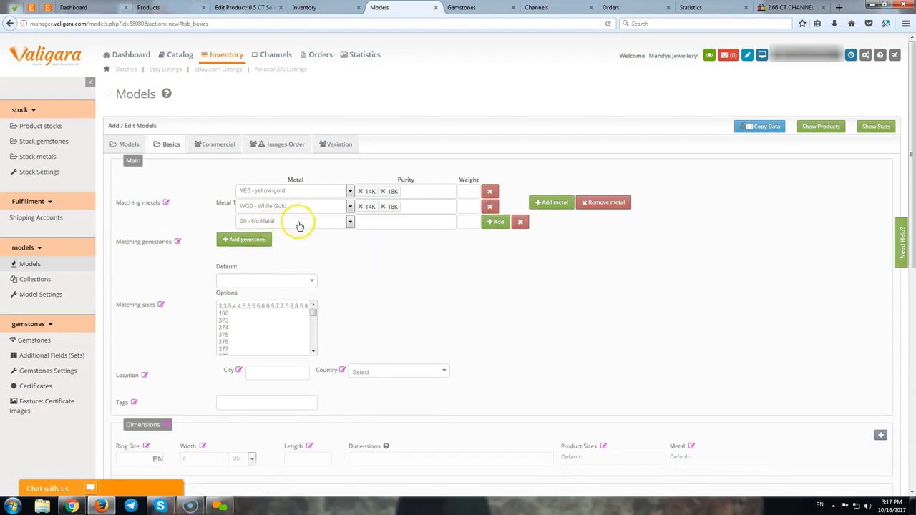
left_click(299, 223)
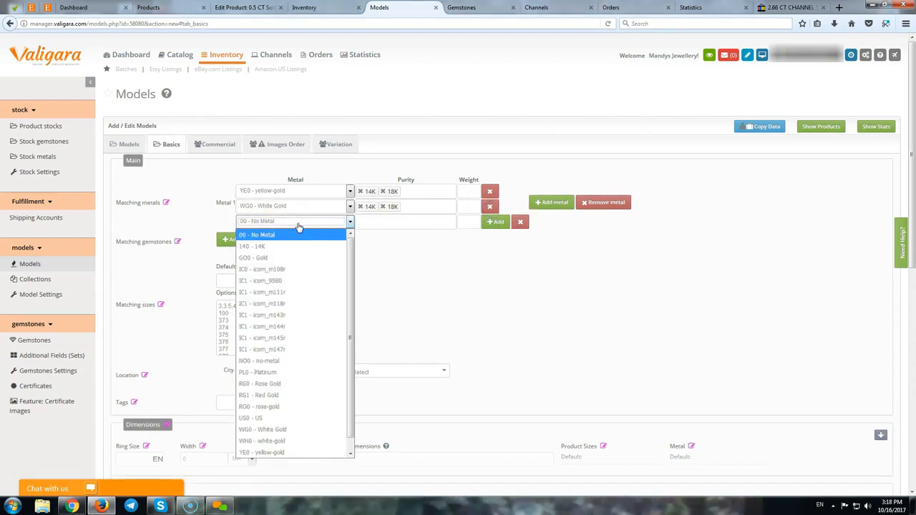
type("rose-gold")
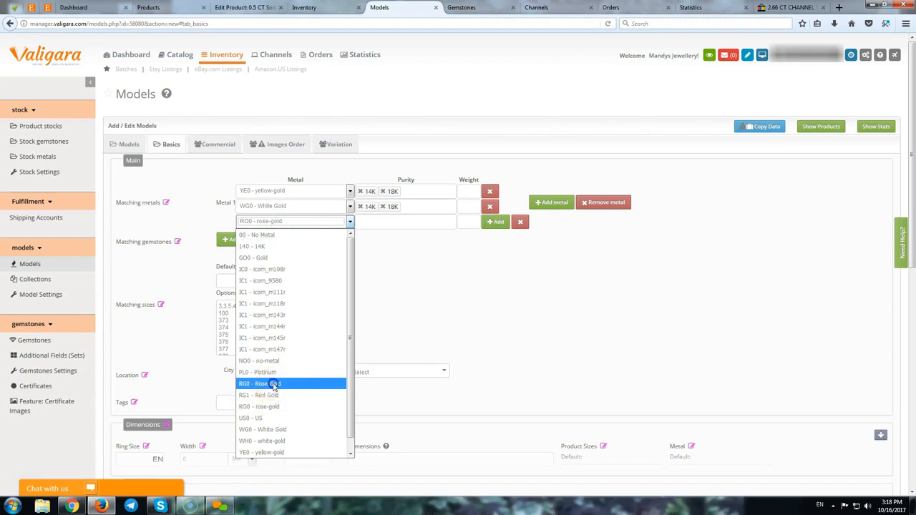
left_click(265, 384)
left_click(370, 226)
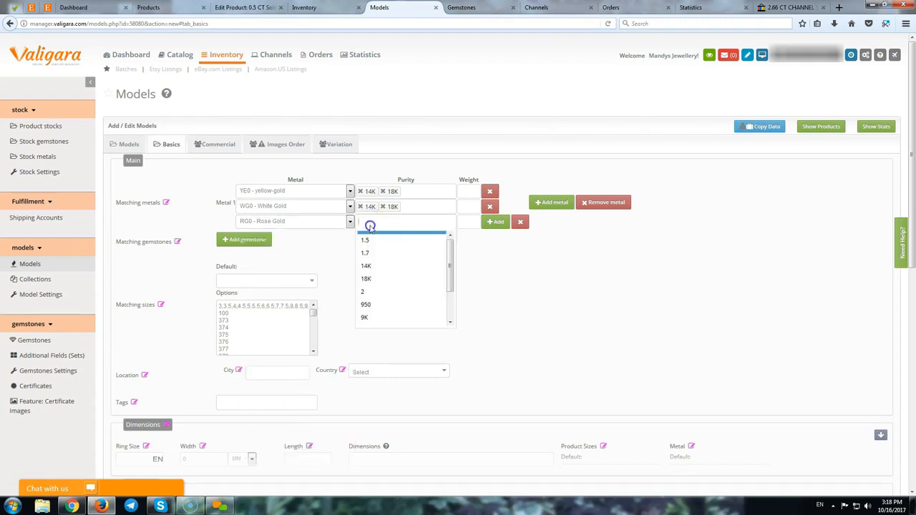
left_click(387, 266)
left_click(406, 226)
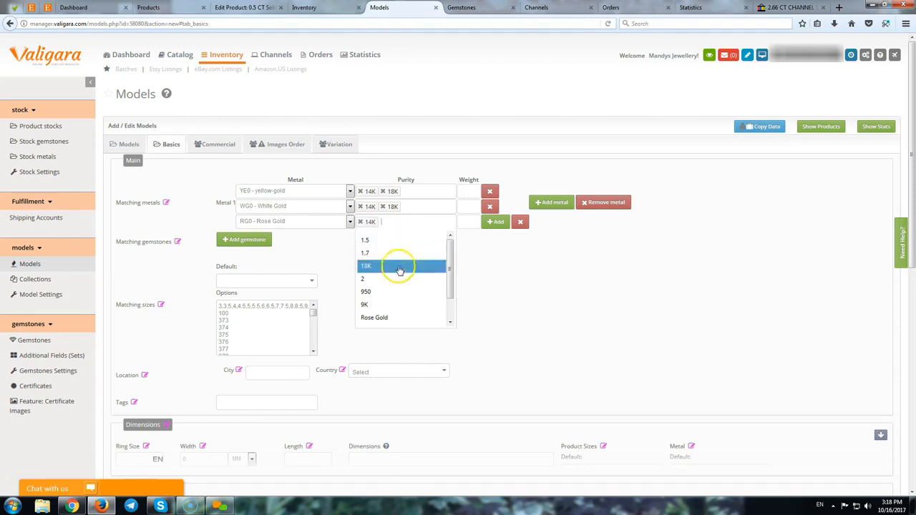
left_click(397, 265)
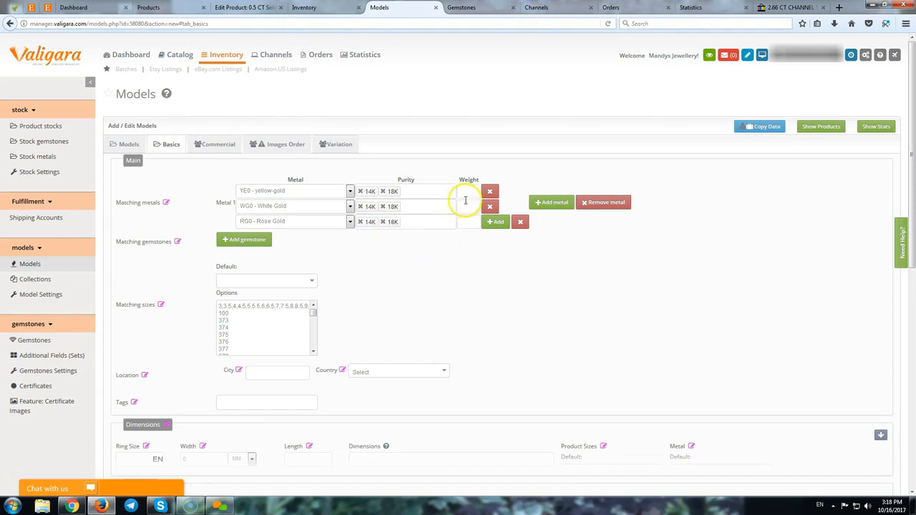
Set the weight to 3.4 for the yellow, white and rose gold options.
left_click(467, 187)
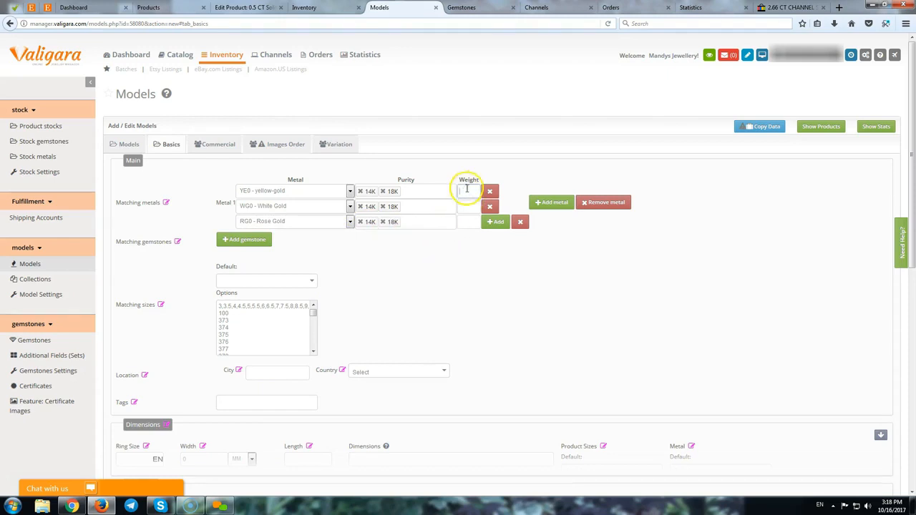
type("3.4")
left_click(467, 205)
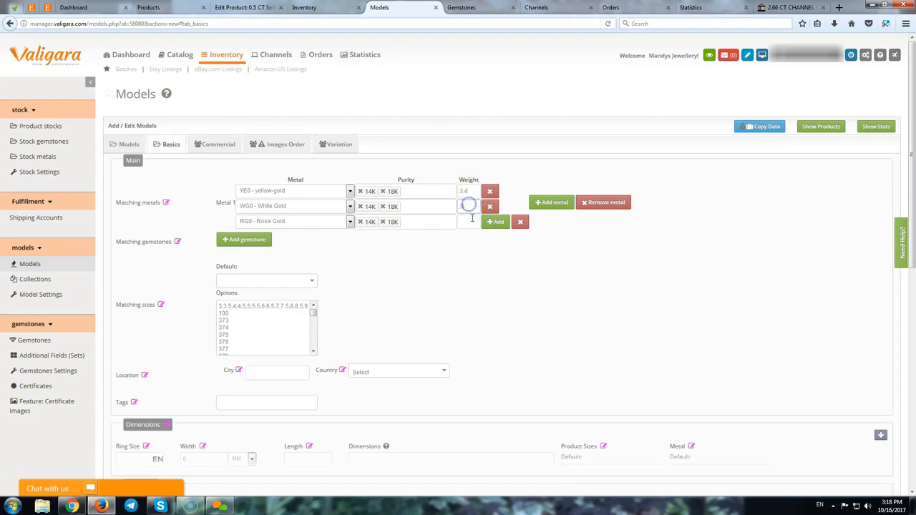
type("3.4")
left_click(469, 221)
type("3.4")
left_click(473, 269)
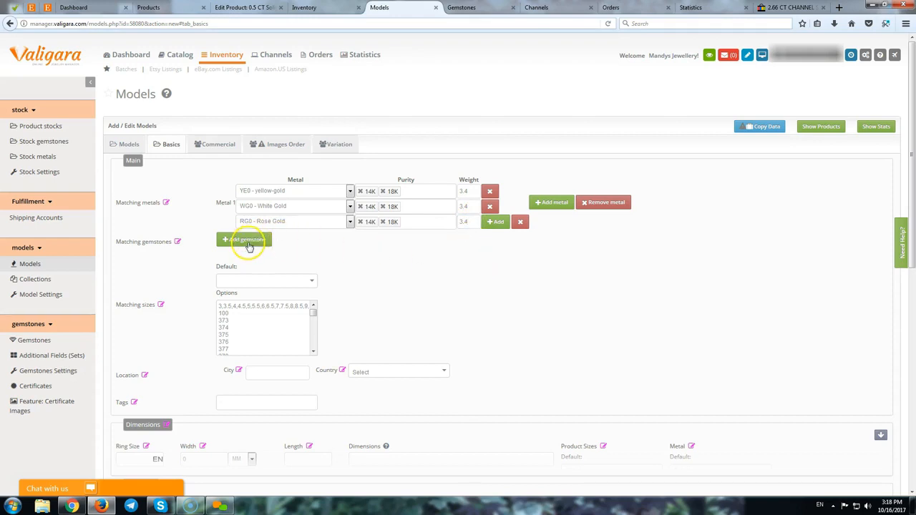
Add a matching gemstone entry to the model, and add and remove a second one.
left_click(249, 245)
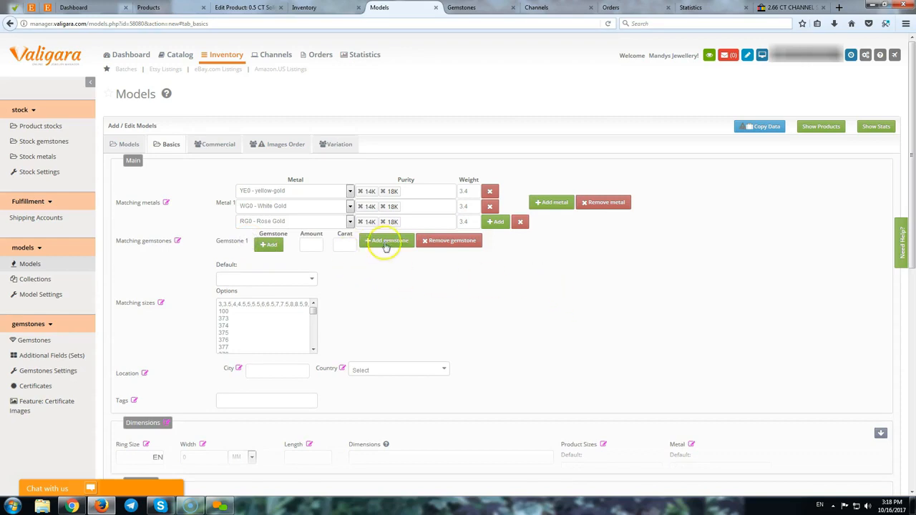
left_click(388, 243)
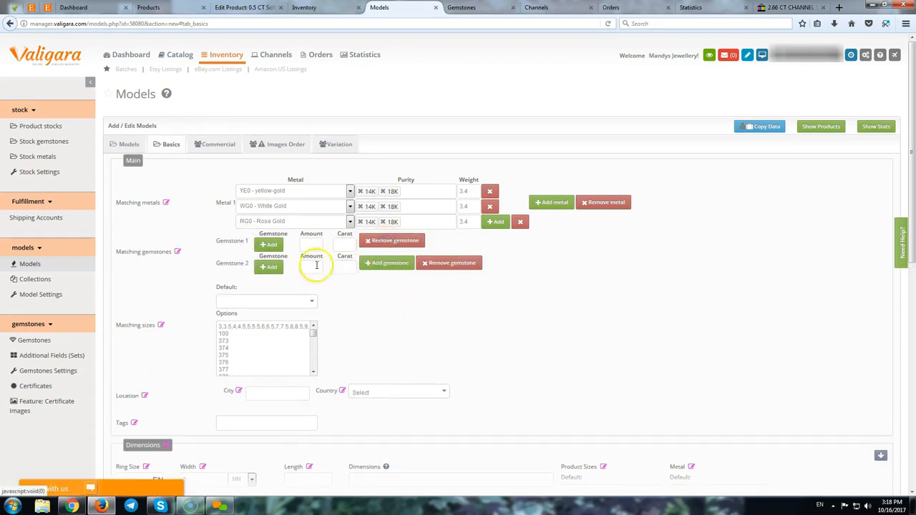
left_click(440, 263)
Define Gemstone 1 by stone parameters: type Diamond, precise weight from 0.5 to 1.5, shape Round.
left_click(269, 245)
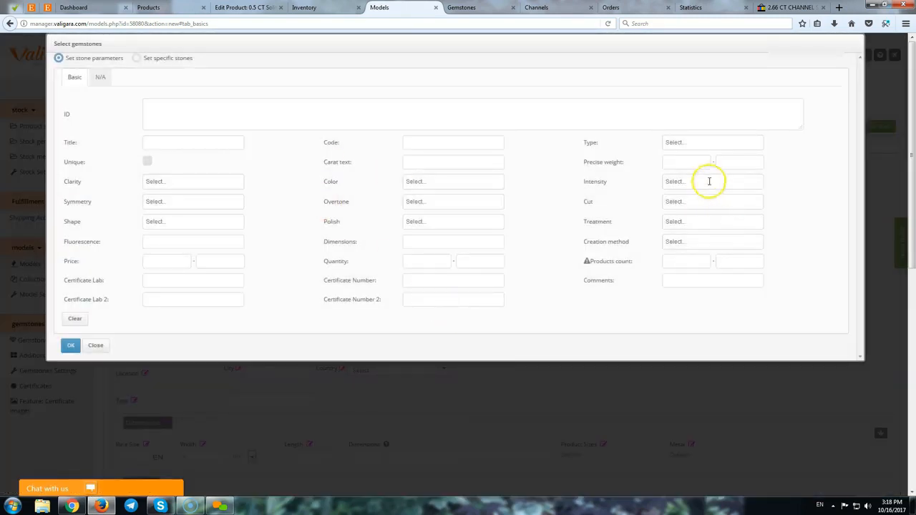
left_click(689, 143)
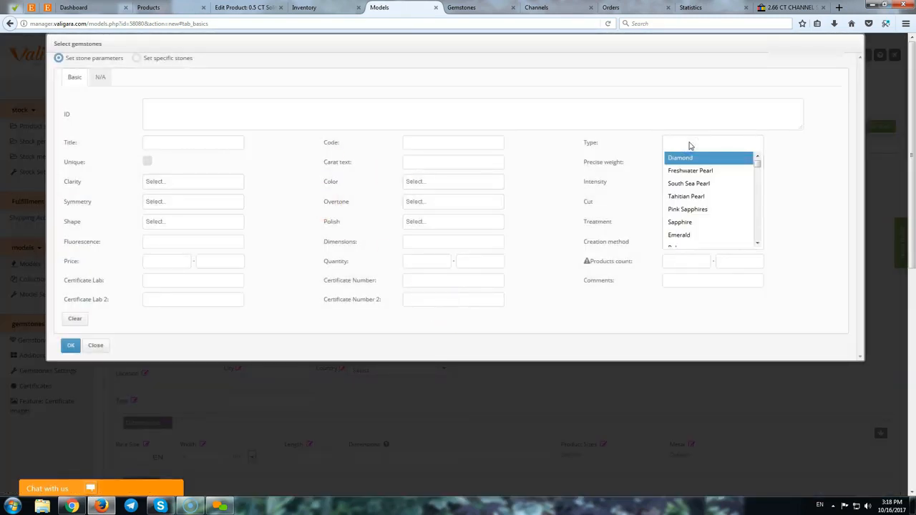
left_click(688, 156)
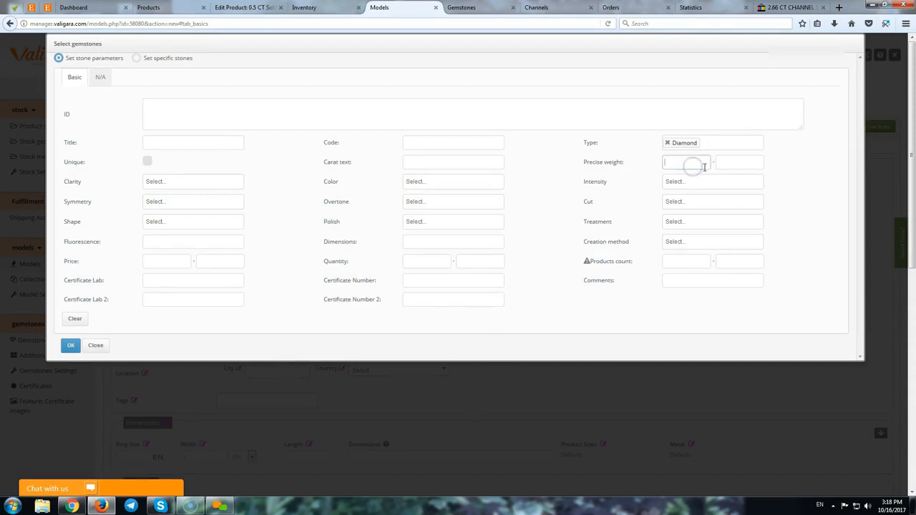
left_click(705, 167)
type("0.5")
left_click(723, 163)
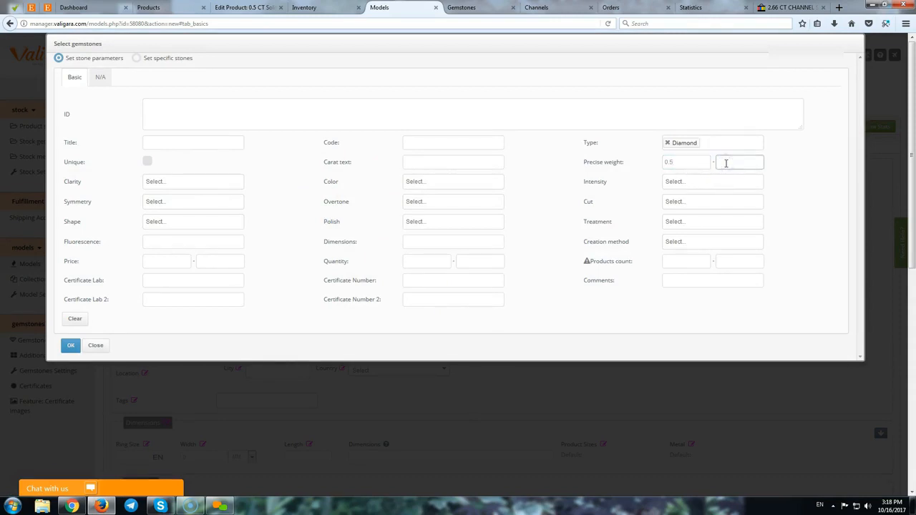
type("1.5")
left_click(159, 225)
left_click(160, 236)
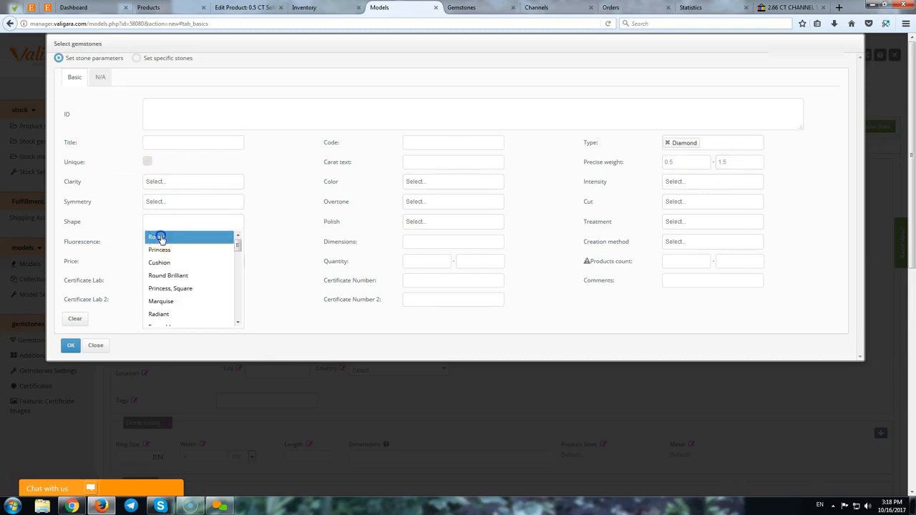
left_click(70, 347)
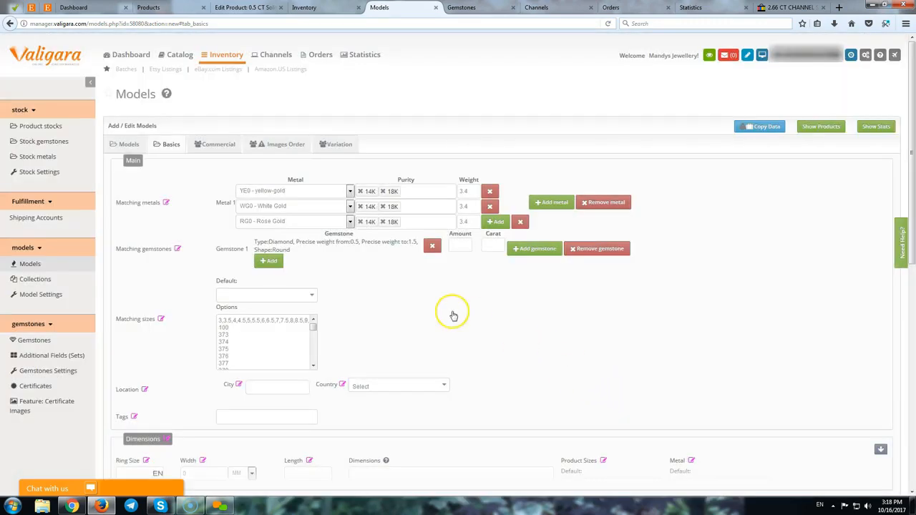
Examine the completed metal and gemstone options and the size, location, tags, dimensions and weight sections below them.
left_click(454, 315)
left_click(476, 297)
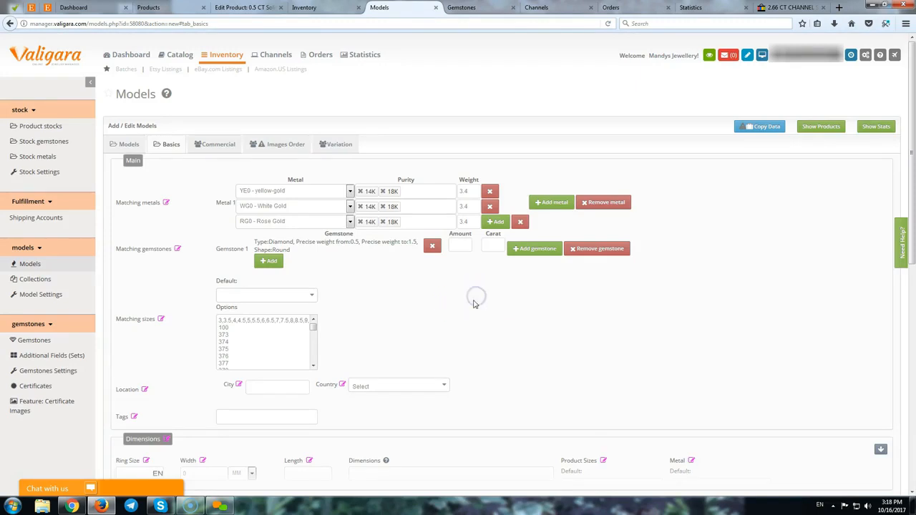
left_click(466, 307)
scroll(468, 309, "down", 2)
left_click(474, 289)
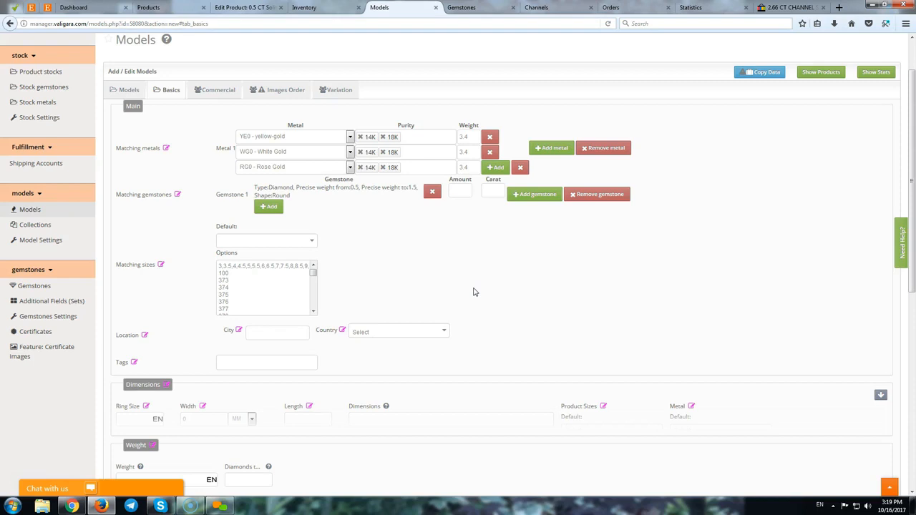
scroll(472, 289, "down", 4)
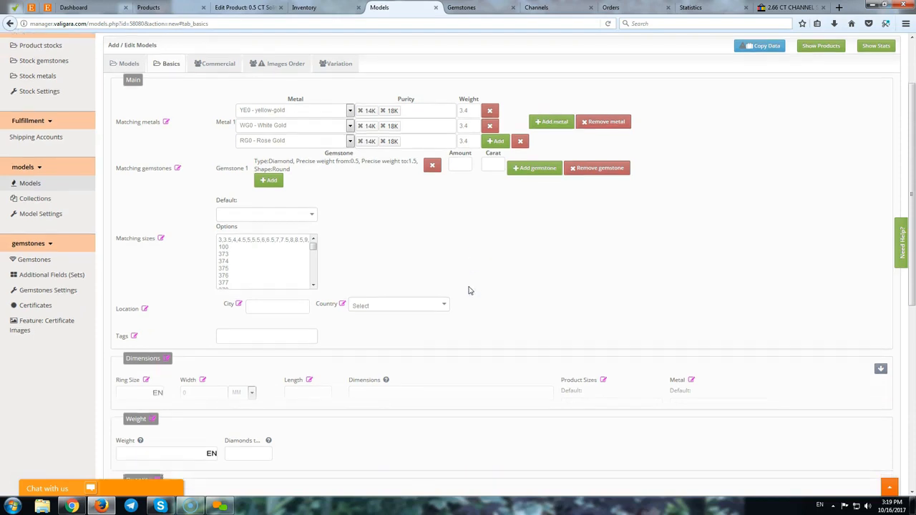
scroll(471, 290, "up", 3)
left_click(503, 259)
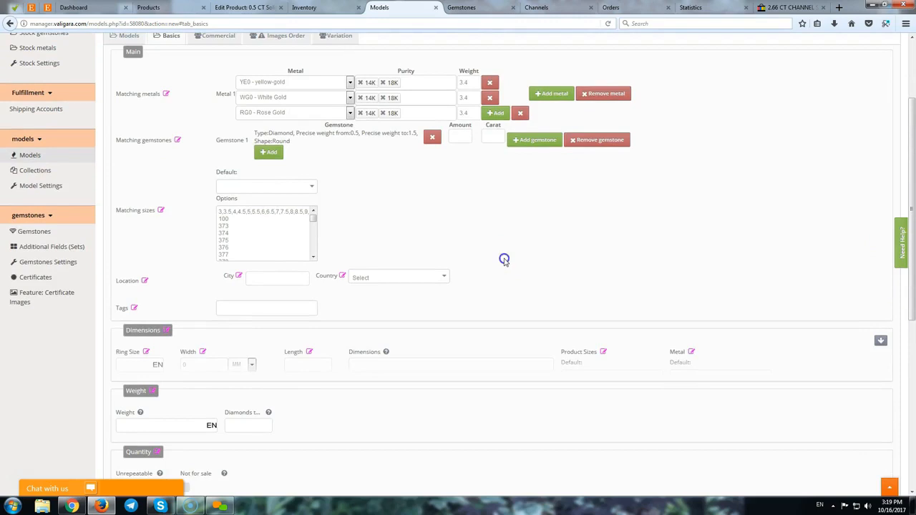
Set the default matching size to 7.5.
scroll(504, 259, "up", 1)
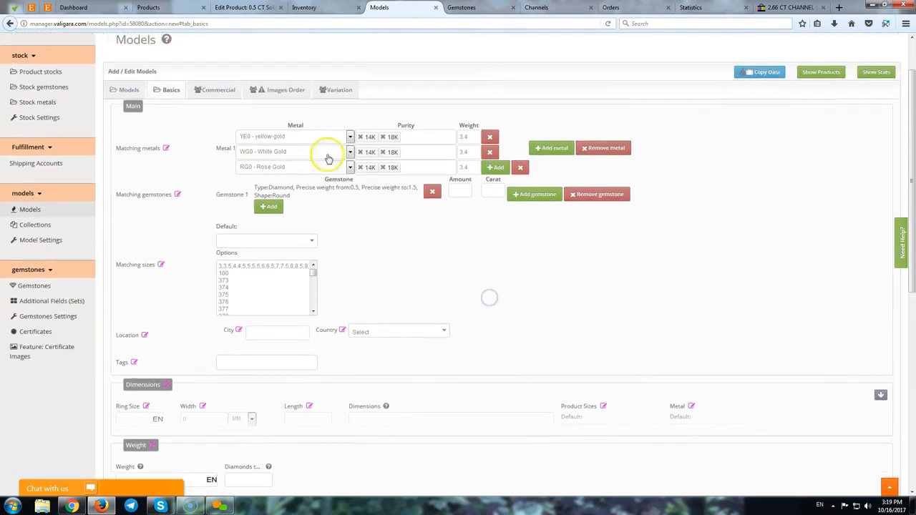
scroll(602, 288, "down", 1)
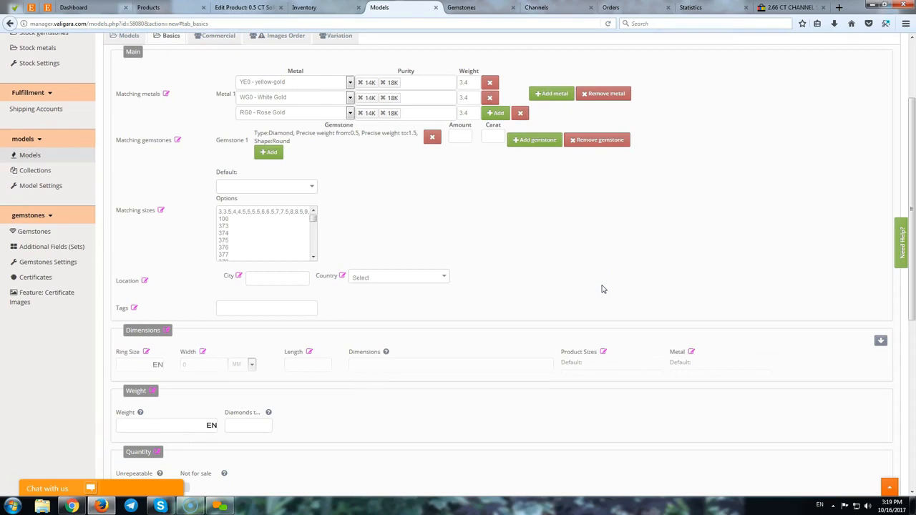
scroll(602, 288, "down", 1)
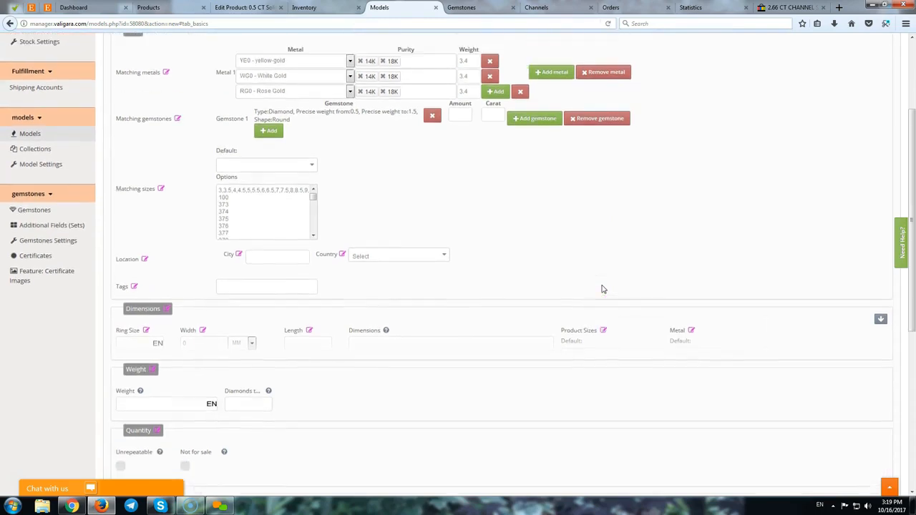
scroll(603, 290, "up", 1)
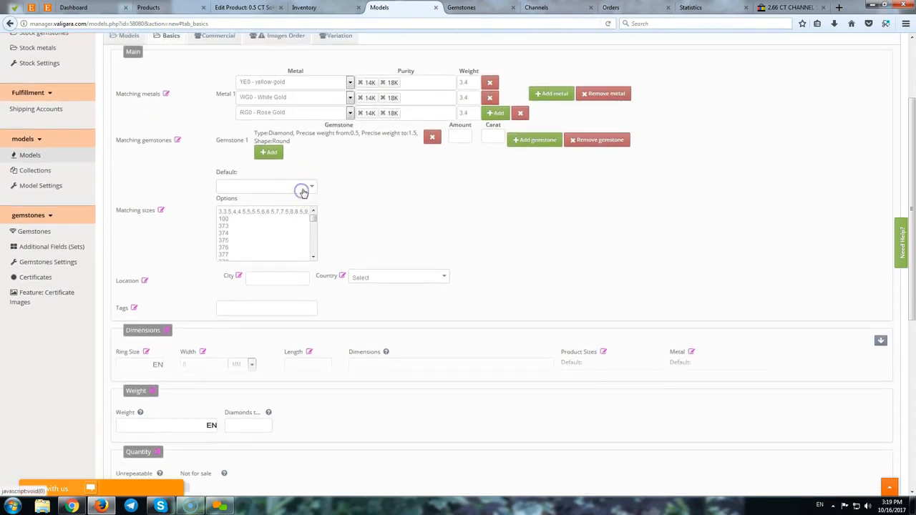
left_click(302, 188)
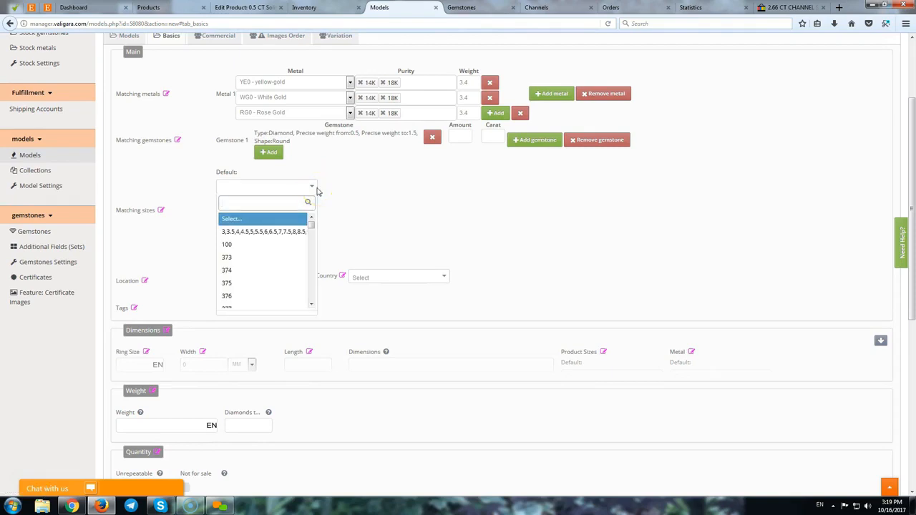
type("5")
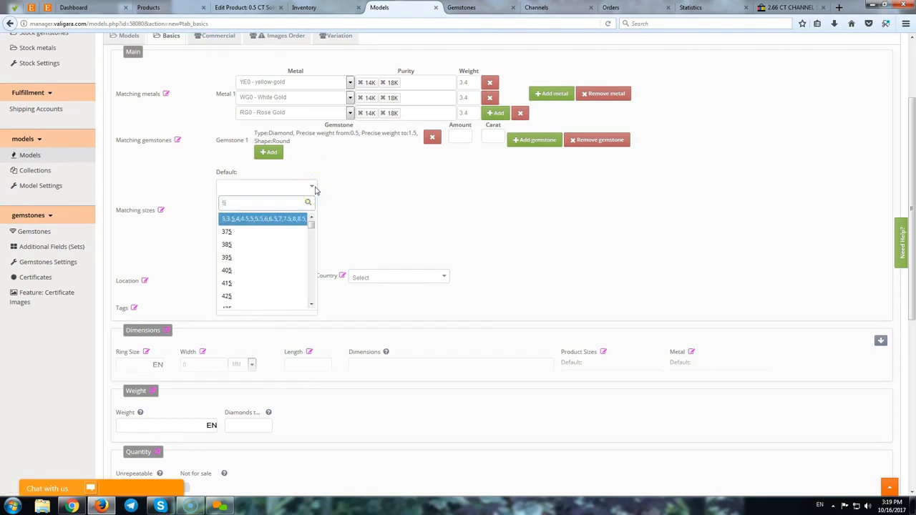
left_click_drag(317, 224, 312, 242)
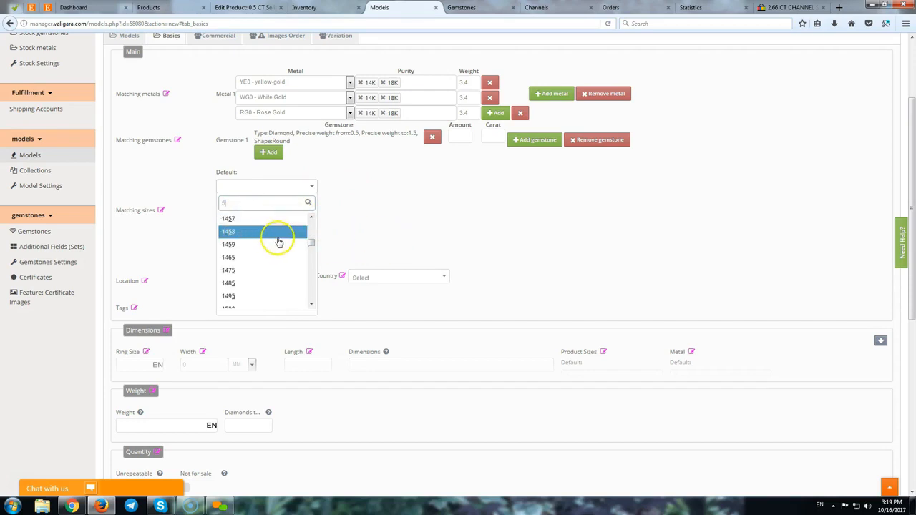
scroll(301, 248, "down", 10)
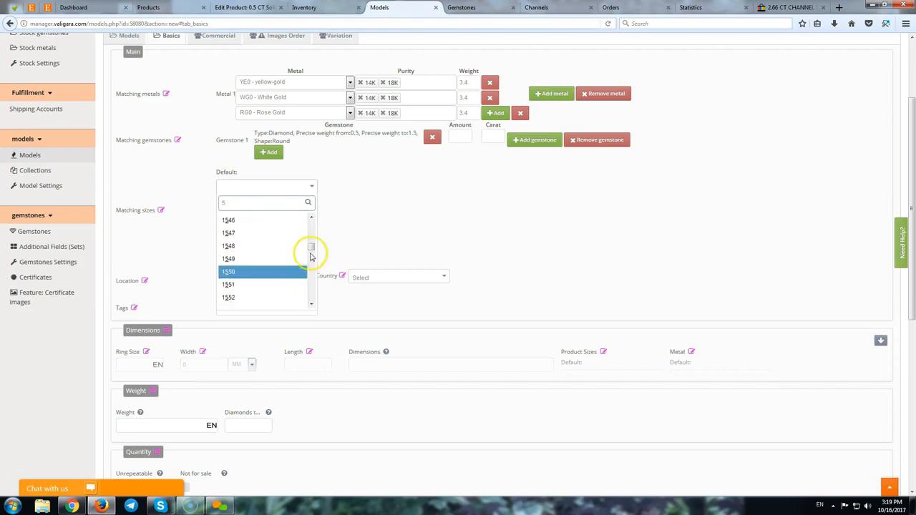
left_click_drag(311, 247, 310, 294)
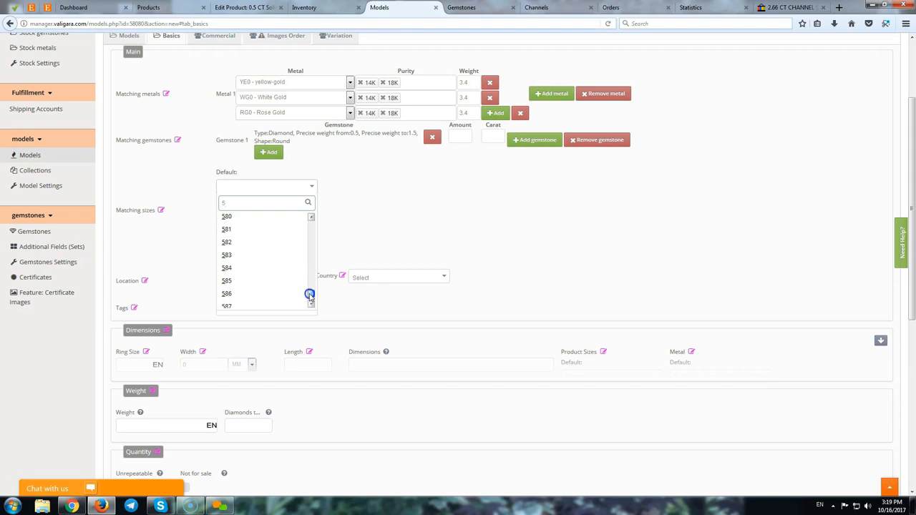
scroll(266, 269, "up", 7)
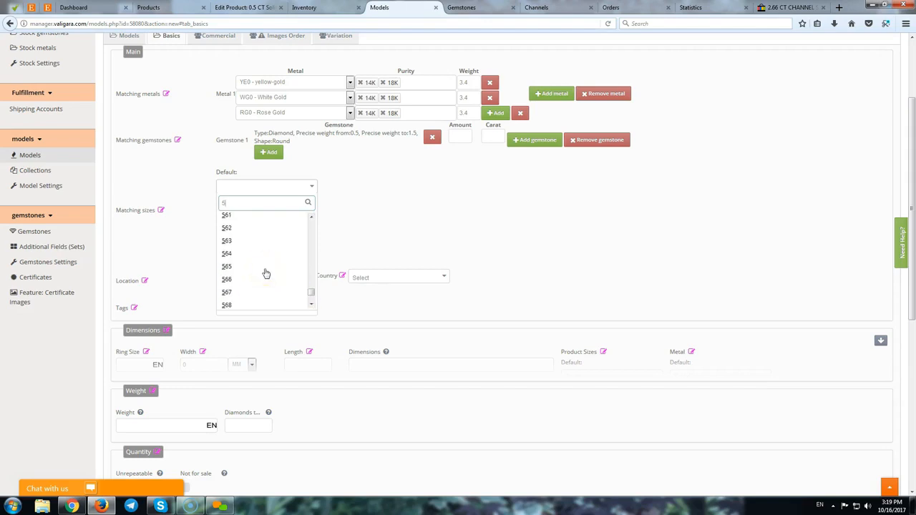
scroll(266, 273, "up", 10)
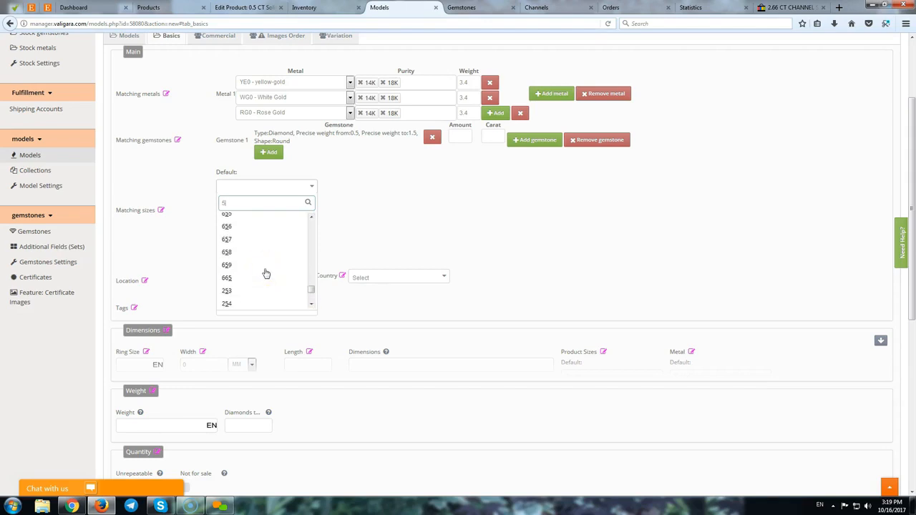
scroll(266, 273, "down", 10)
scroll(266, 282, "down", 10)
left_click(262, 264)
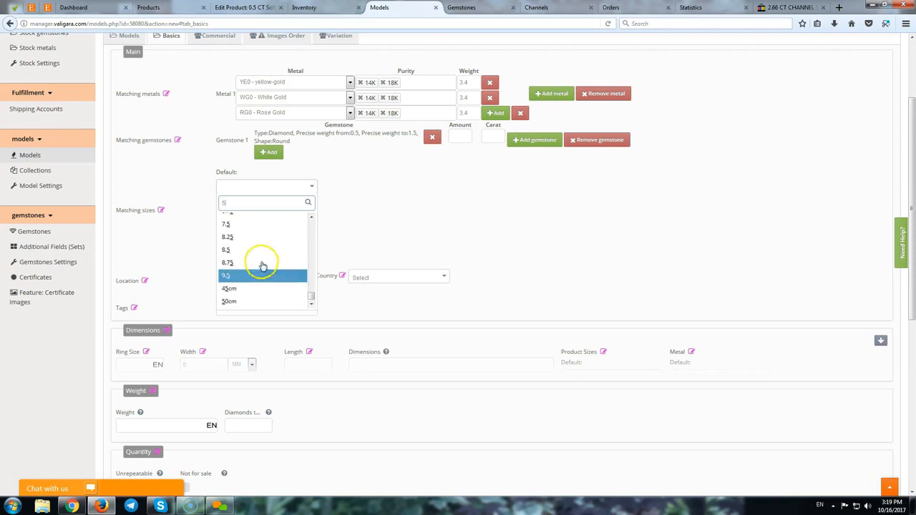
left_click(239, 227)
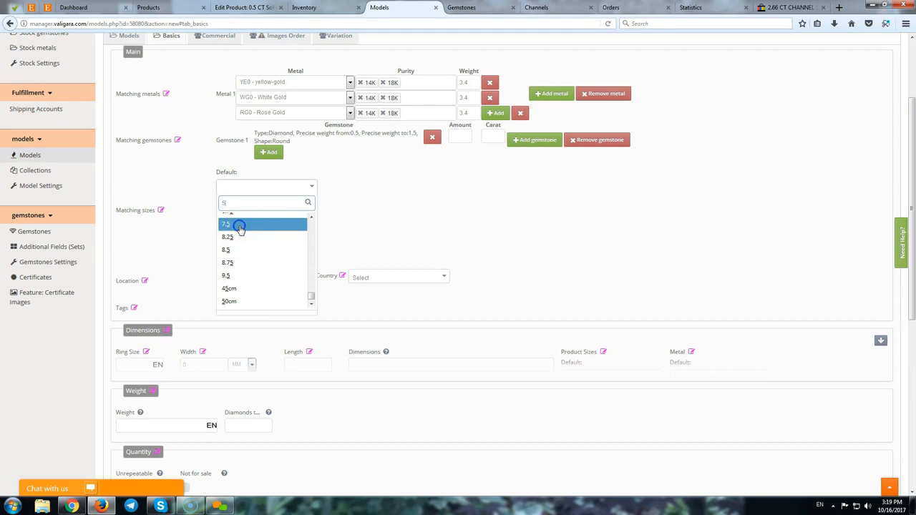
left_click(428, 233)
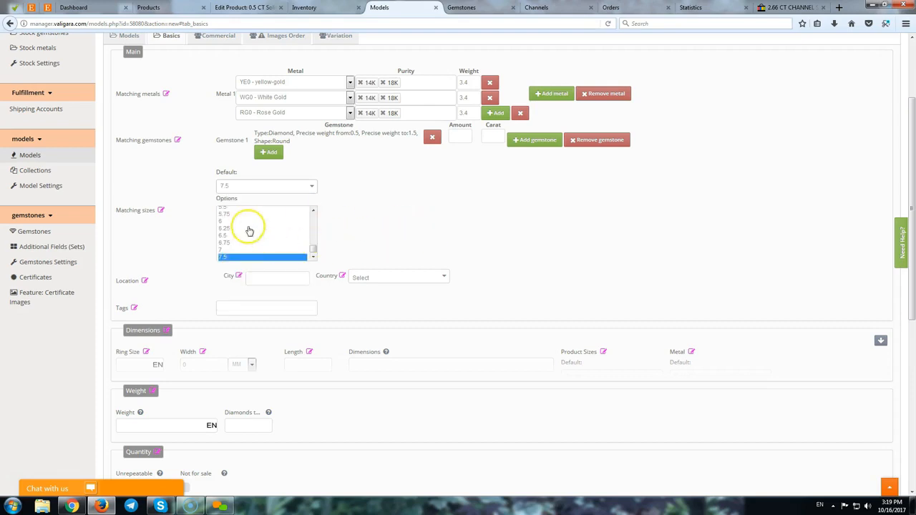
left_click(413, 257)
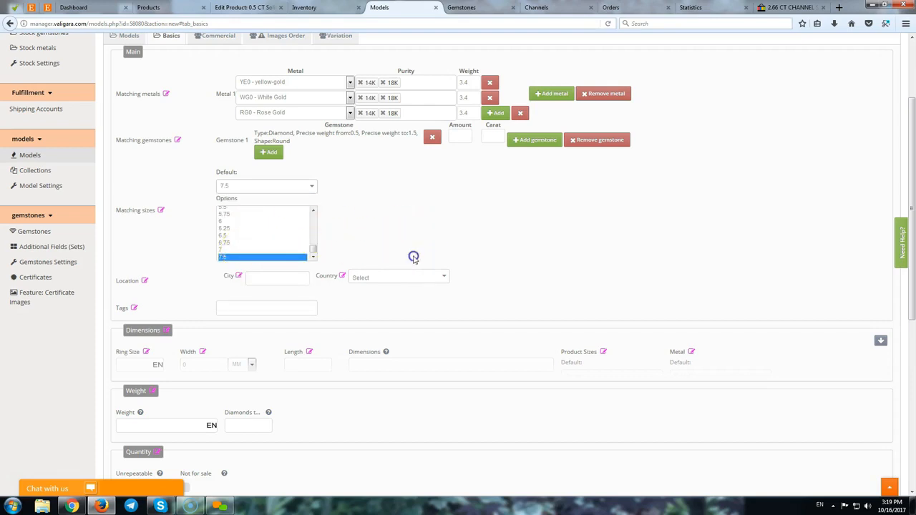
Select the sizes from 4 to 7.5 as the model's matching size options.
scroll(410, 248, "up", 1)
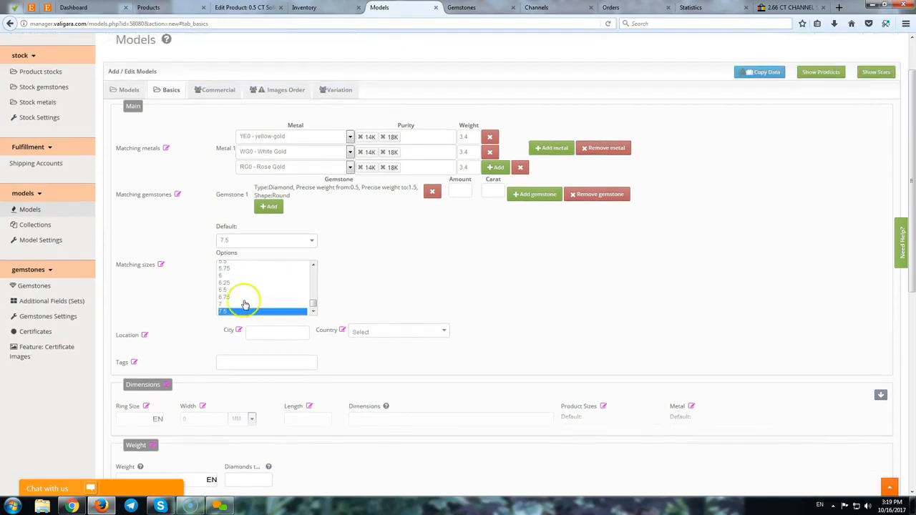
left_click(229, 304, "ctrl")
left_click(235, 296, "ctrl")
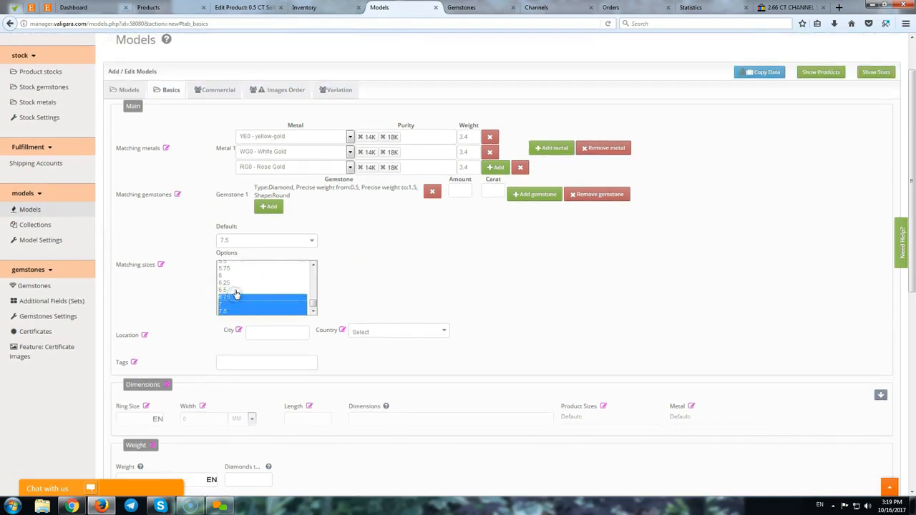
left_click(234, 289, "ctrl")
left_click(227, 282, "ctrl")
left_click(226, 276, "ctrl")
scroll(255, 289, "up", 1)
scroll(240, 292, "up", 2)
left_click(237, 268, "shift")
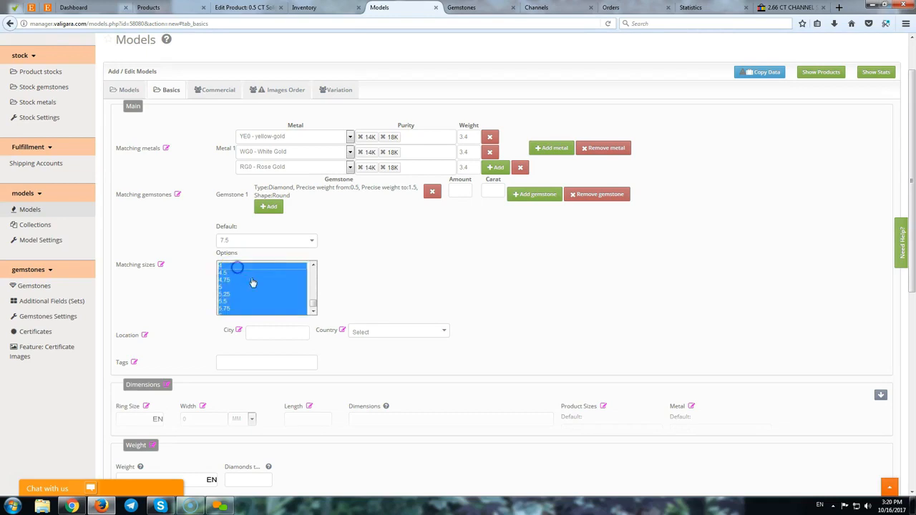
left_click(232, 283, "ctrl")
left_click(233, 291, "ctrl")
left_click(276, 303)
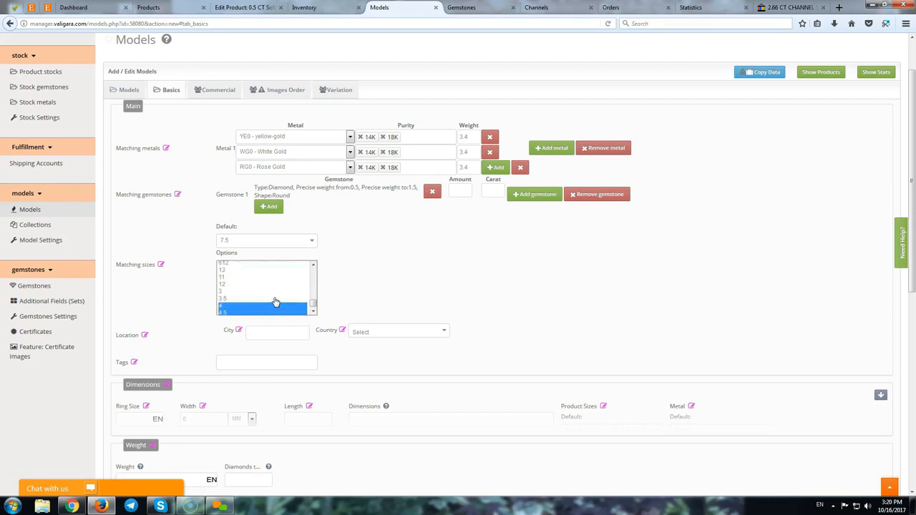
Extend the selected matching size options beyond 7.5 through 9.5.
scroll(275, 303, "down", 8)
scroll(276, 303, "up", 1)
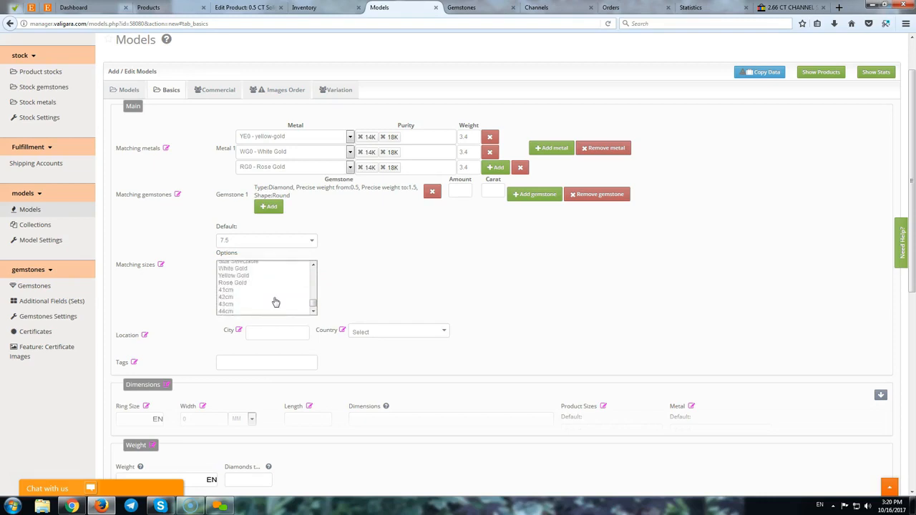
scroll(275, 303, "up", 7)
left_click(229, 311)
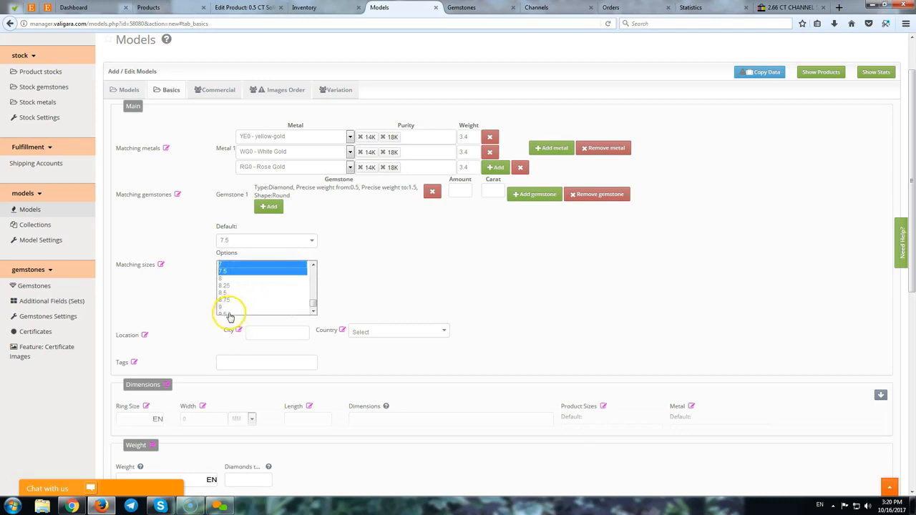
left_click(229, 314, "shift")
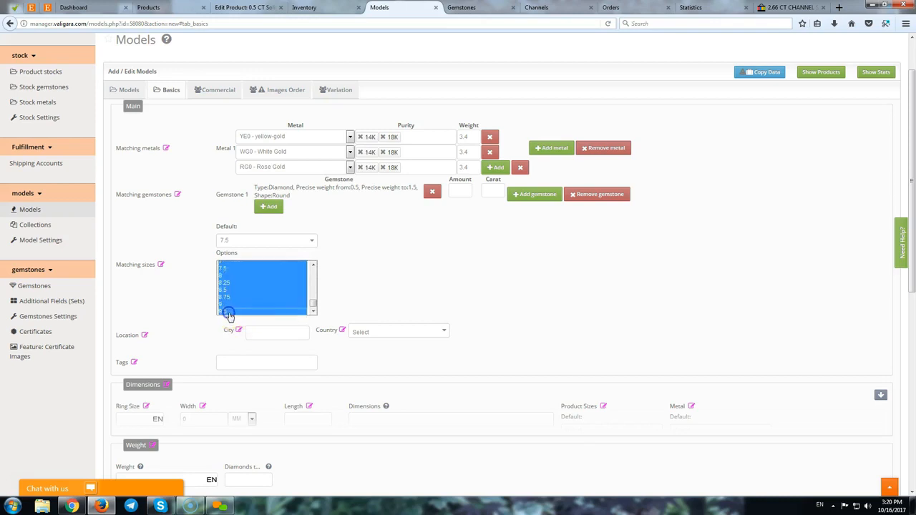
left_click(446, 299)
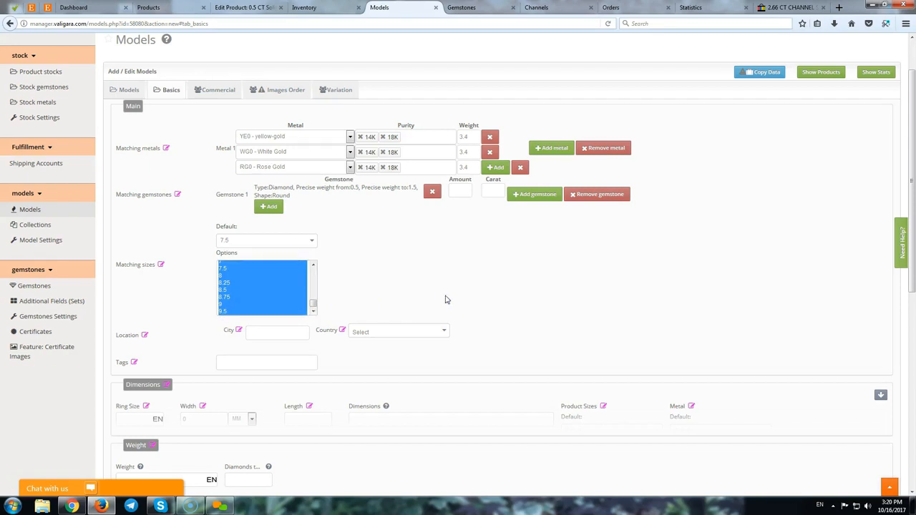
Expand the Dimensions section and enter "Shank width: 2mm" as the dimensions text.
scroll(445, 300, "down", 1)
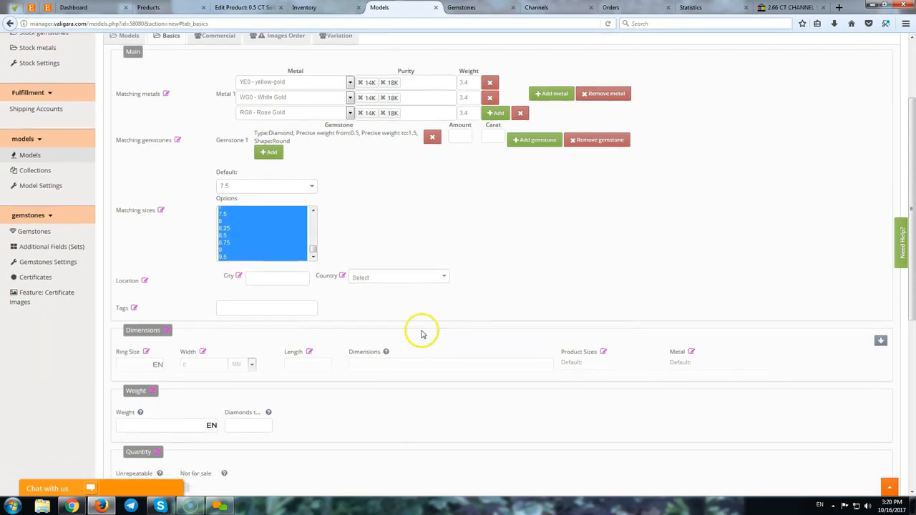
left_click(882, 341)
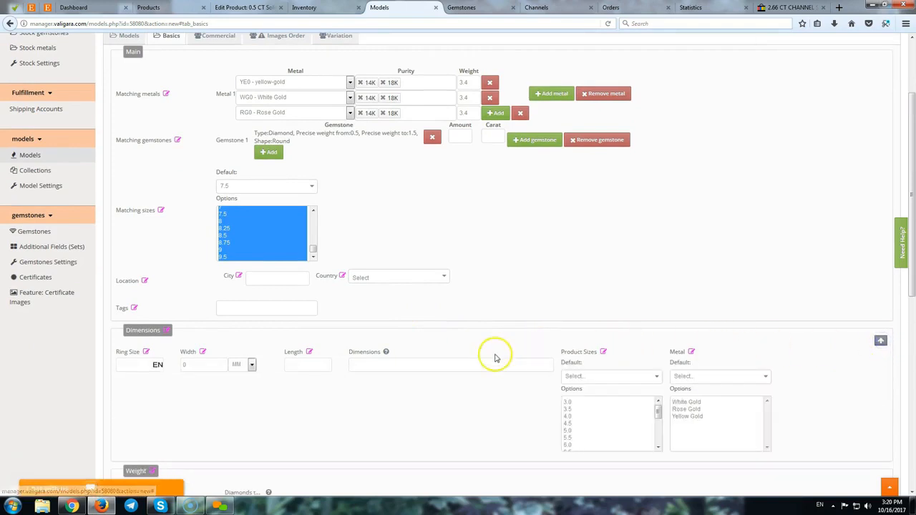
scroll(478, 365, "down", 1)
left_click(439, 377)
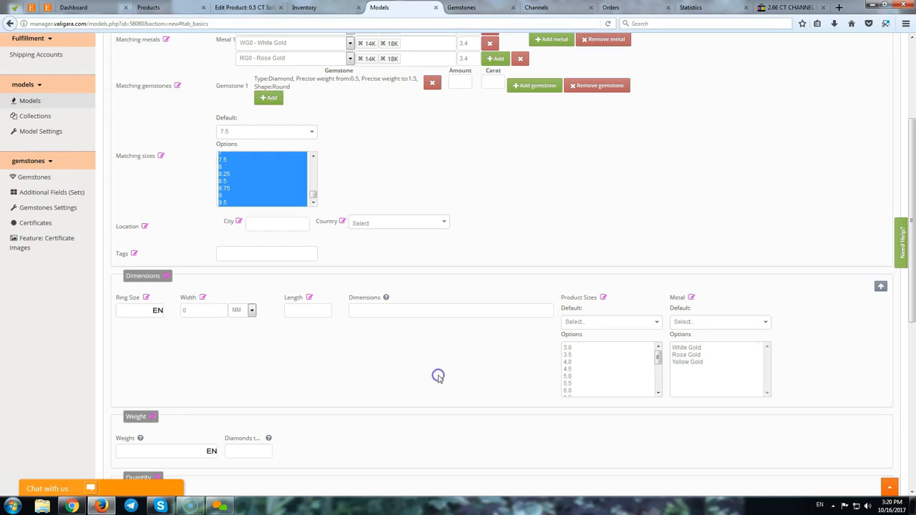
left_click(375, 310)
type("Shank")
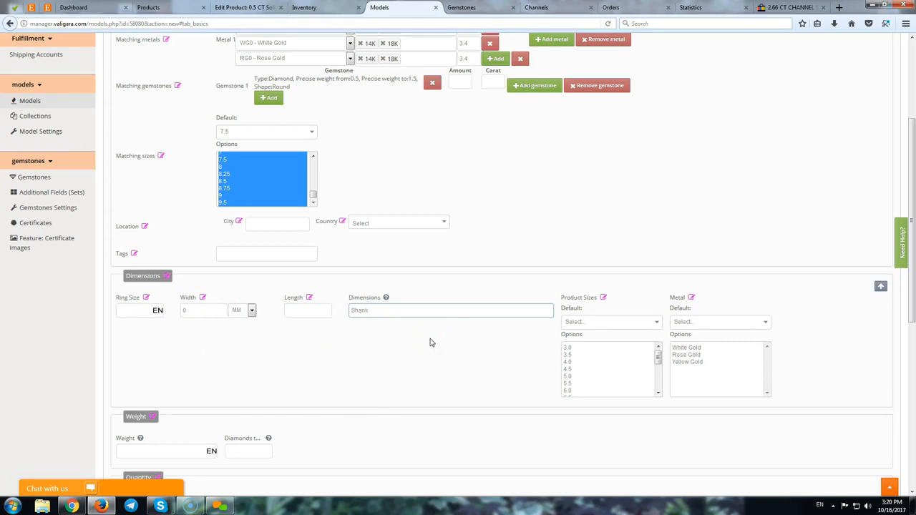
type(" width: 2mm")
left_click(432, 342)
Look over the weight, quantity, sizes, stock and media sections, and return to the model's general details.
scroll(430, 343, "down", 3)
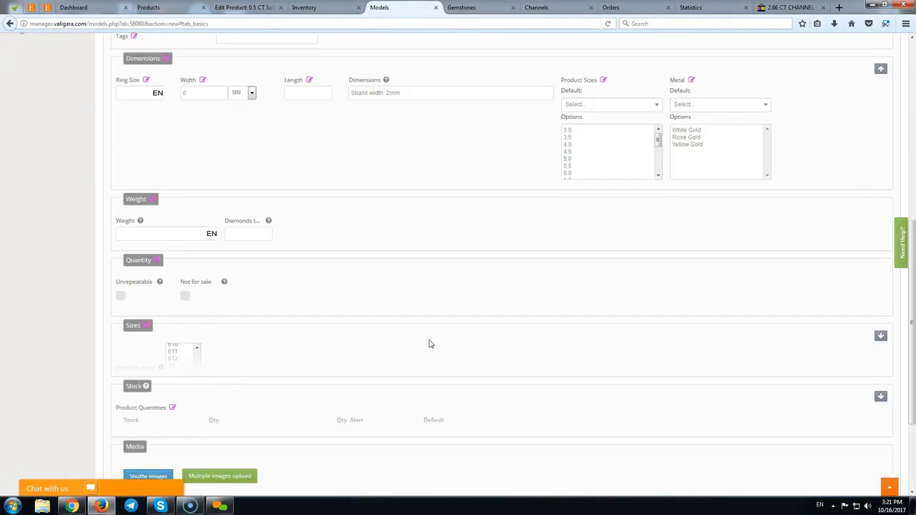
scroll(430, 345, "down", 1)
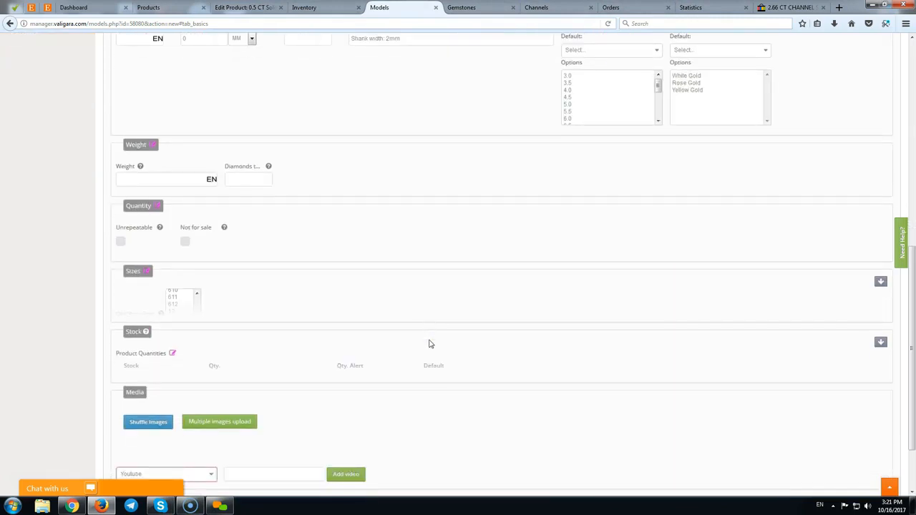
scroll(429, 344, "up", 6)
left_click(420, 302)
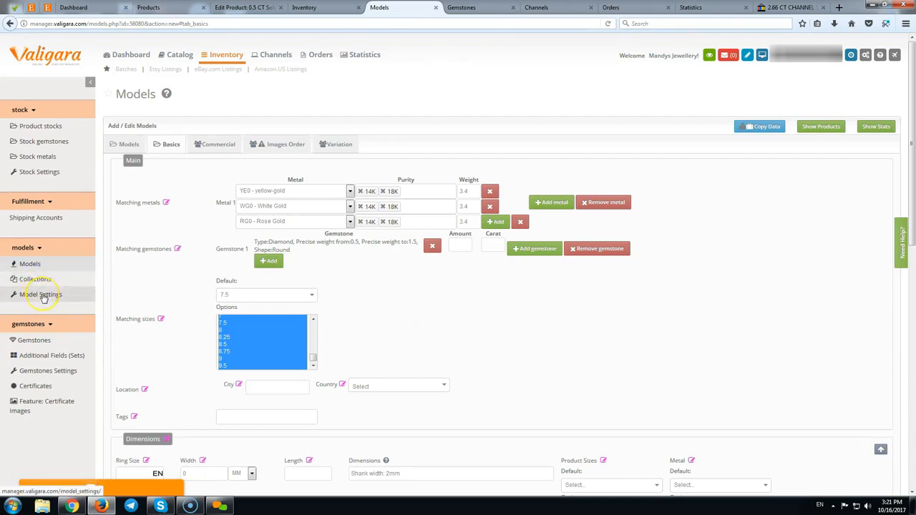
left_click(126, 146)
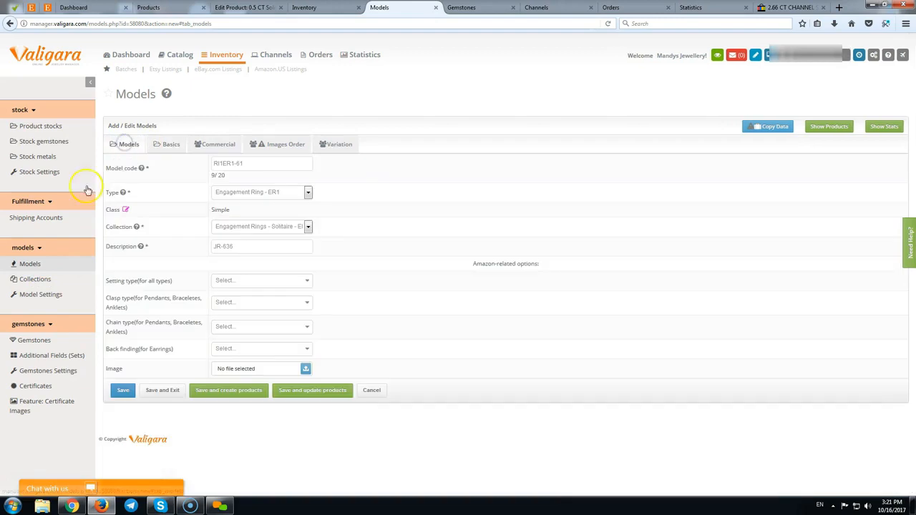
Open the Collections page in a separate tab and examine the collection titles and codes.
middle_click(49, 283)
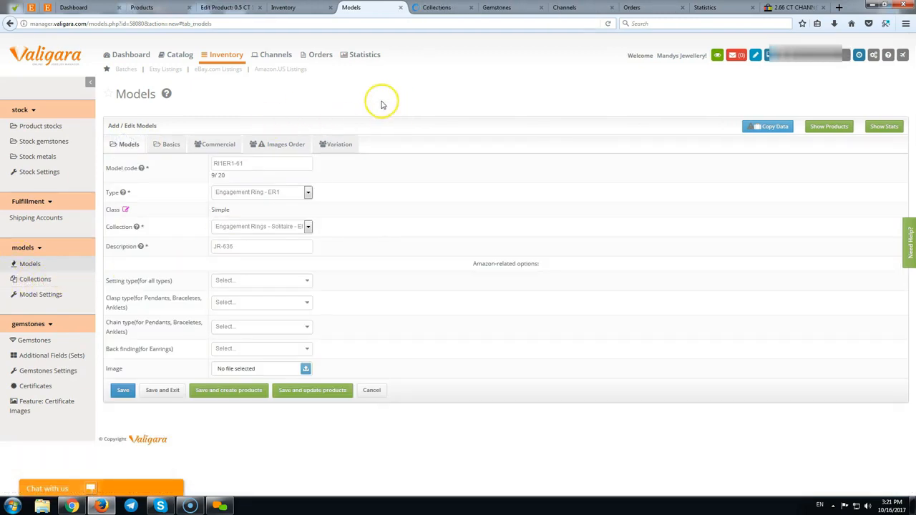
left_click(443, 11)
left_click(442, 11)
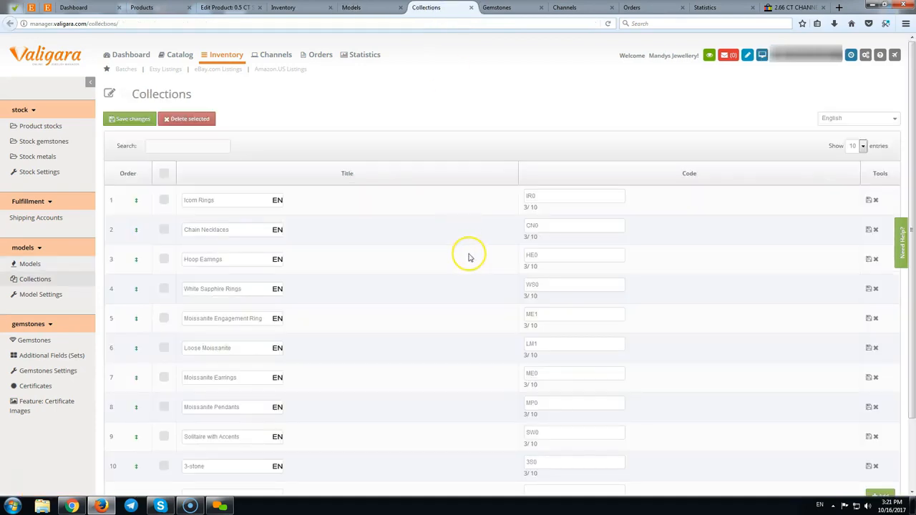
double_click(190, 201)
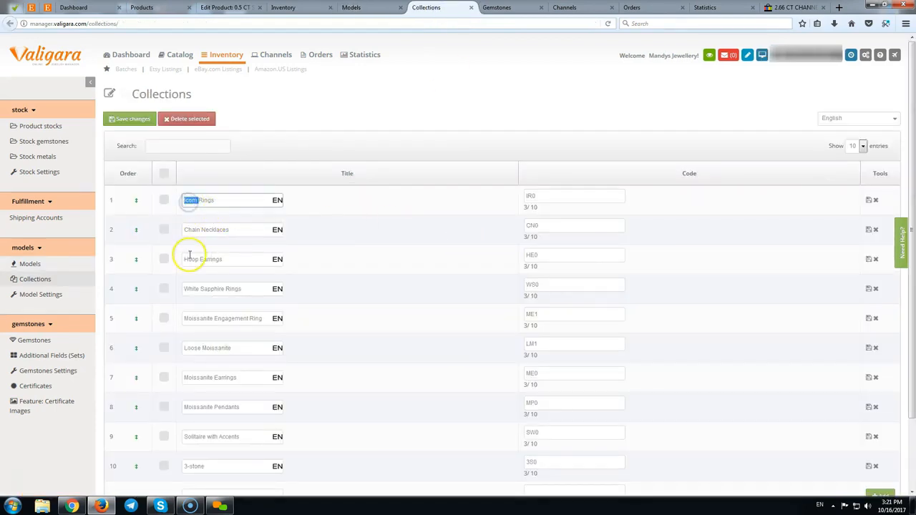
scroll(217, 404, "down", 1)
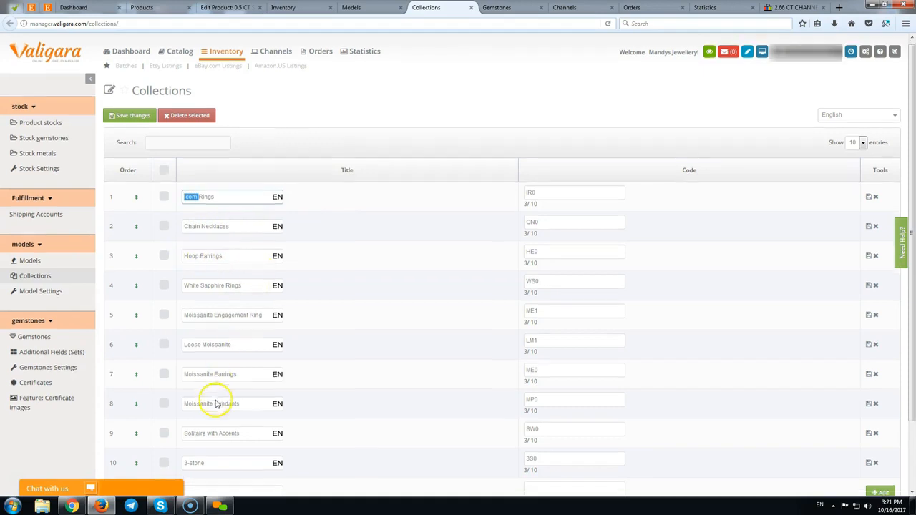
Show 100 entries per page in the collections list and search it for "evenin".
scroll(214, 407, "down", 2)
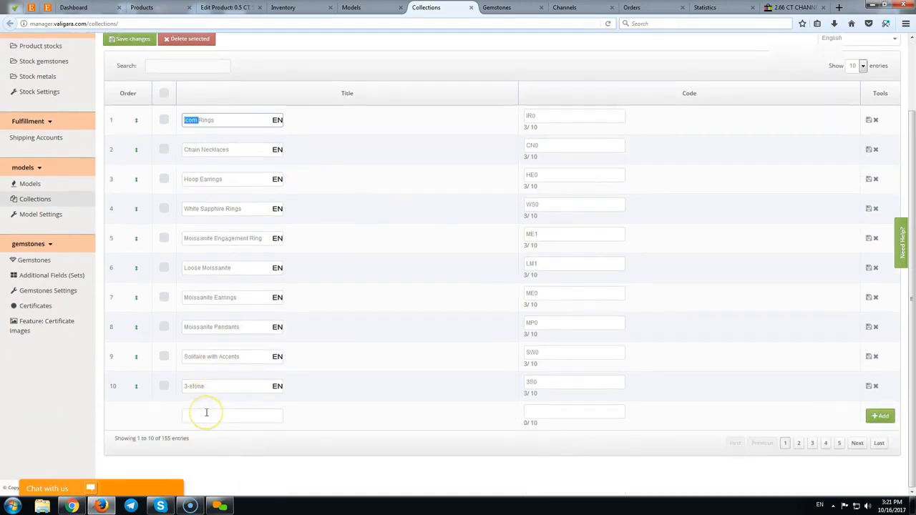
left_click(857, 65)
left_click(852, 114)
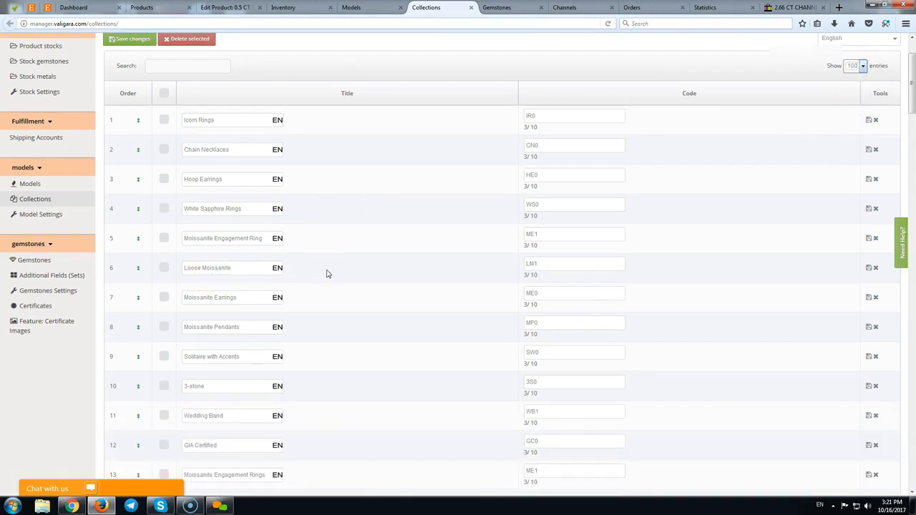
left_click(191, 66)
type("evenin")
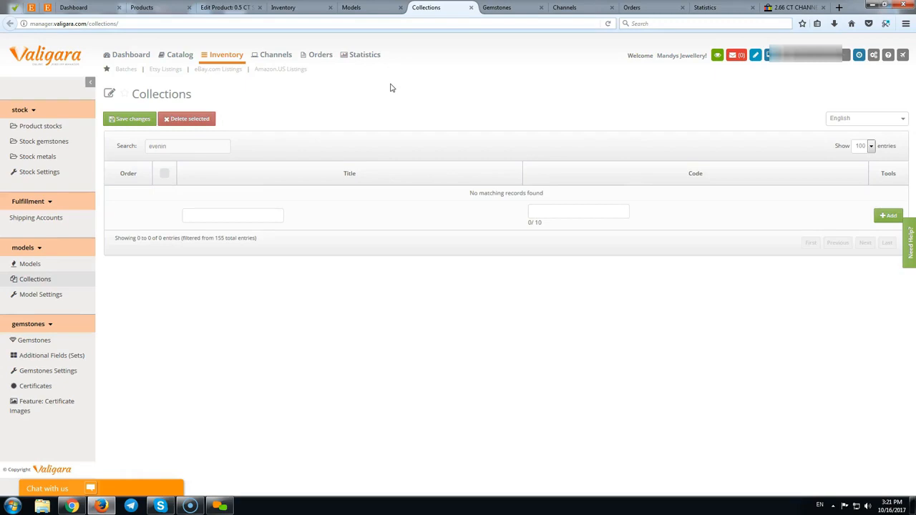
Enter "Evening Jewelry" as the title in the blank row for a new collection.
left_click(220, 215)
type("Evening collection")
key("ctrl+shift+Left")
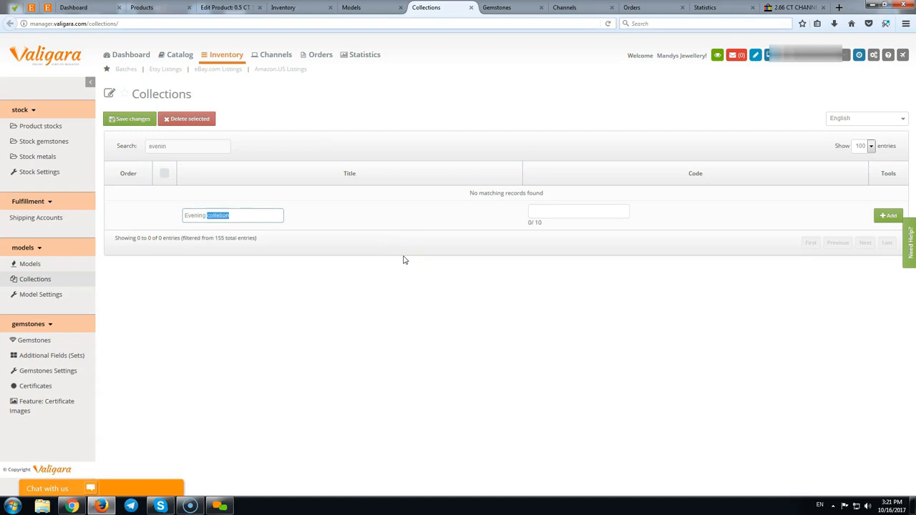
type("Jewelry")
left_click(259, 216)
left_click(431, 351)
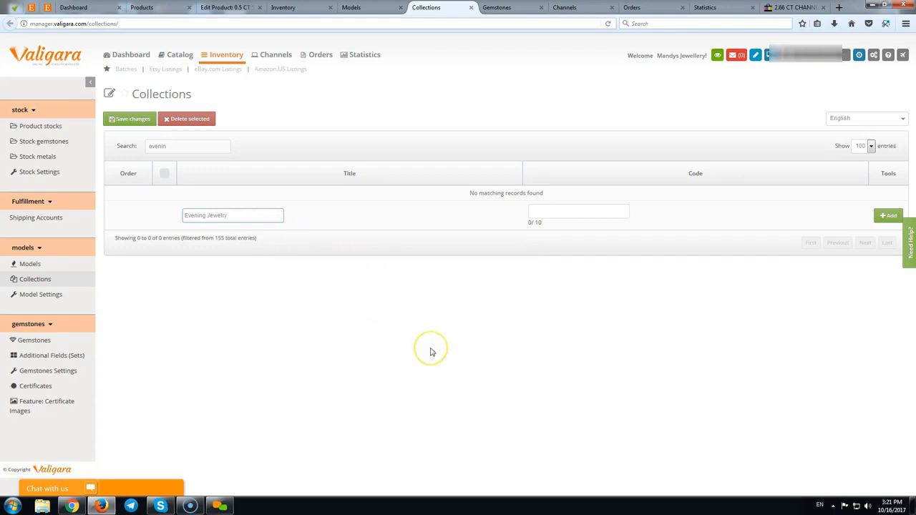
Go to Model Settings, open Types and Metals in separate tabs, and switch to the Types page.
left_click(47, 296)
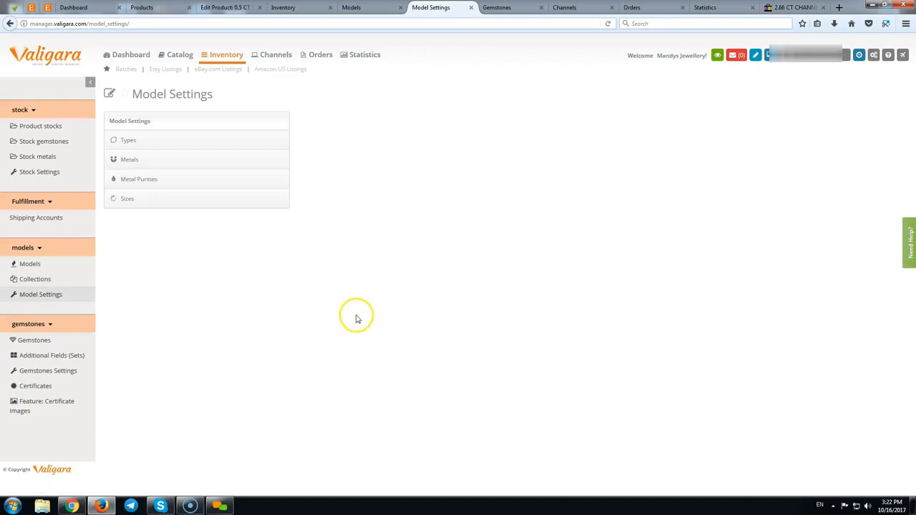
left_click(131, 141, "ctrl")
left_click(132, 159, "ctrl")
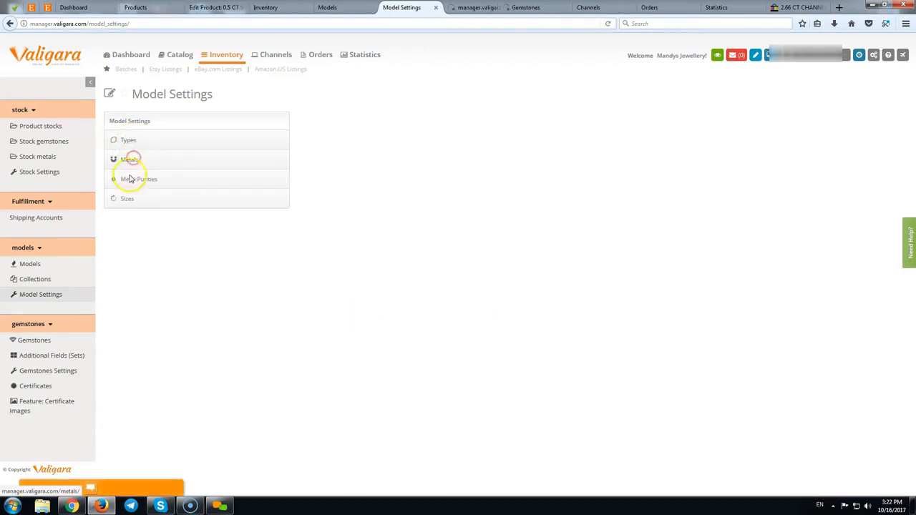
left_click(439, 7)
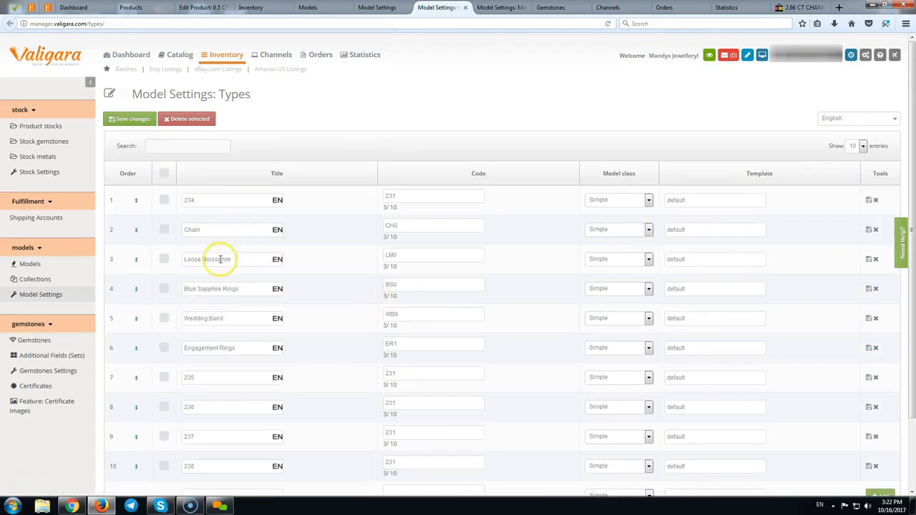
Examine the titles and codes of the model types and the model class options for Blue Sapphire Rings.
left_click(241, 259)
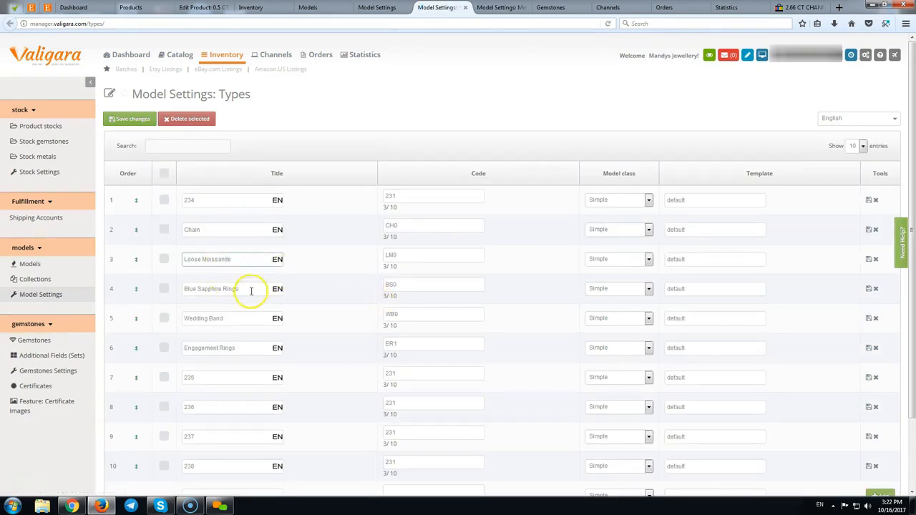
triple_click(251, 291)
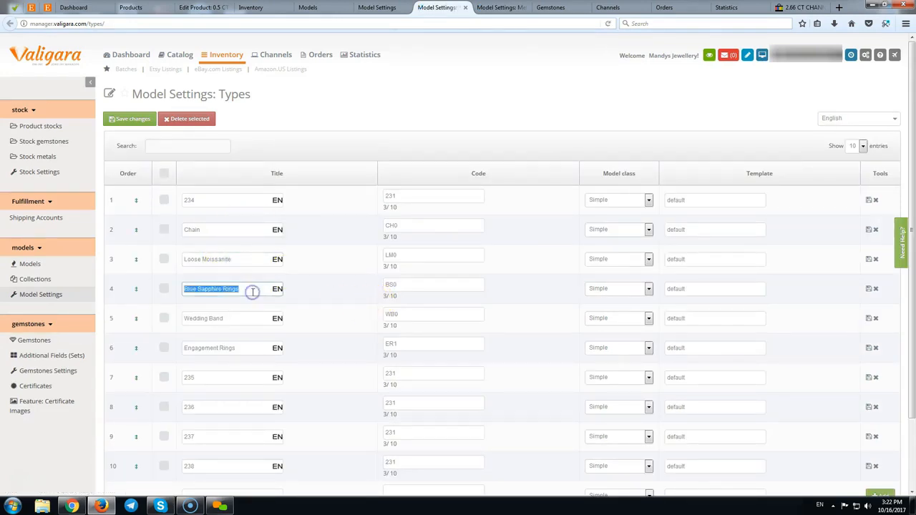
triple_click(203, 317)
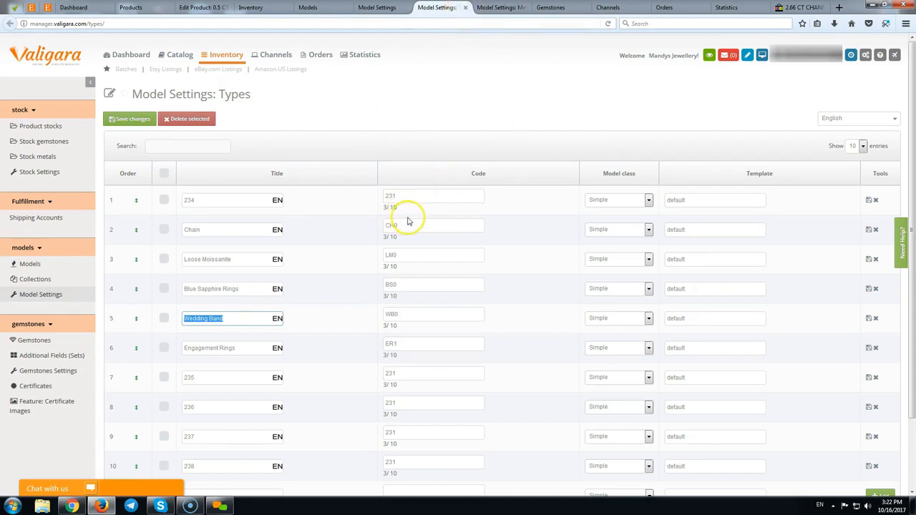
left_click(414, 314)
left_click(648, 290)
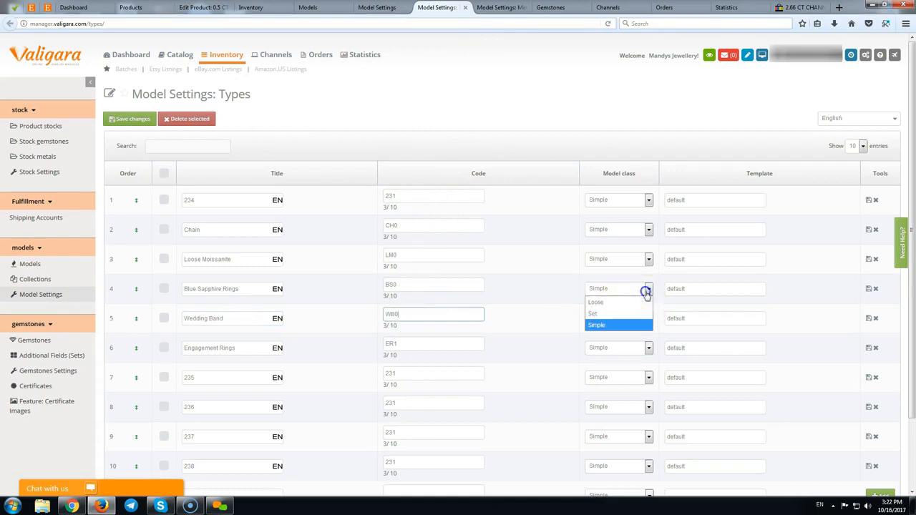
left_click(649, 289)
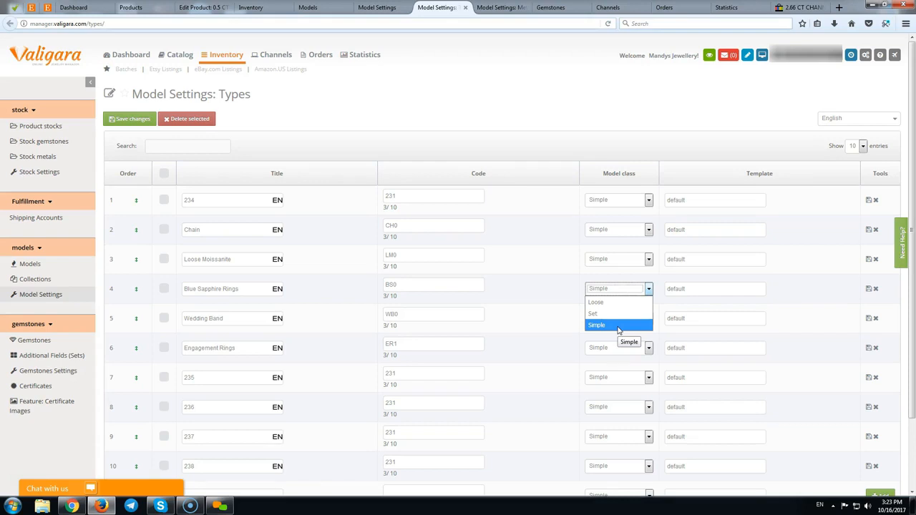
left_click(539, 309)
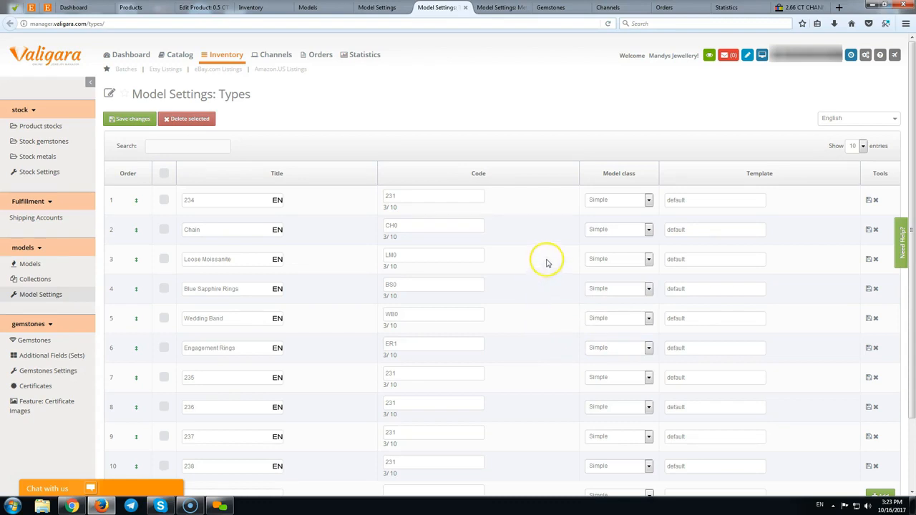
Set the Loose Moissanite type's model class to Loose and save that row.
left_click(614, 259)
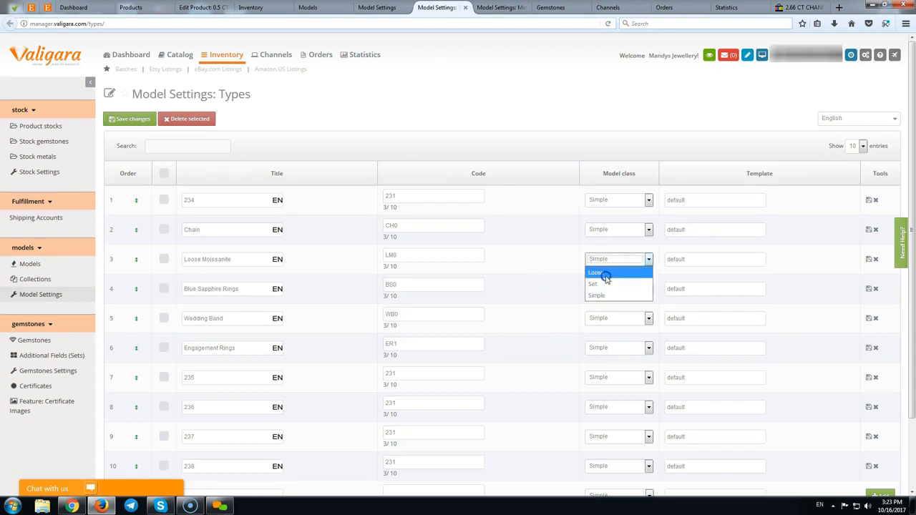
left_click(605, 273)
left_click(869, 260)
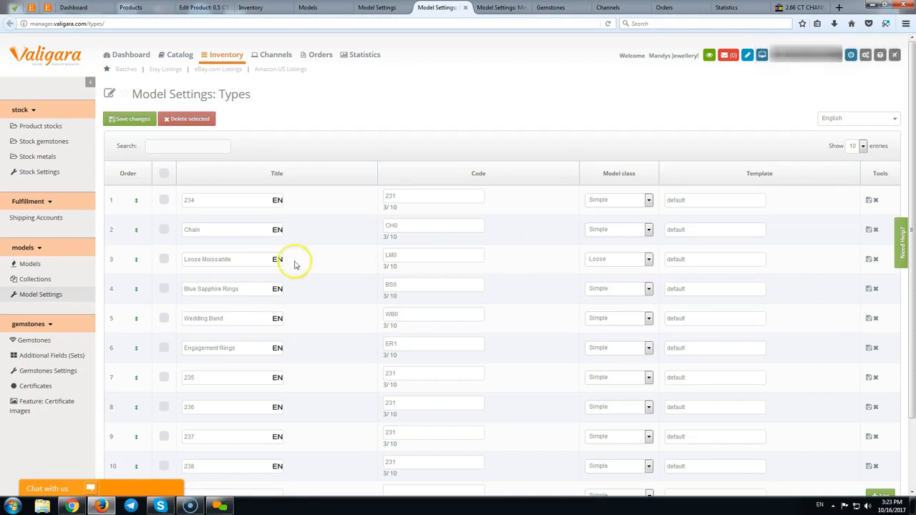
triple_click(251, 262)
left_click(337, 254)
left_click(608, 260)
left_click(609, 261)
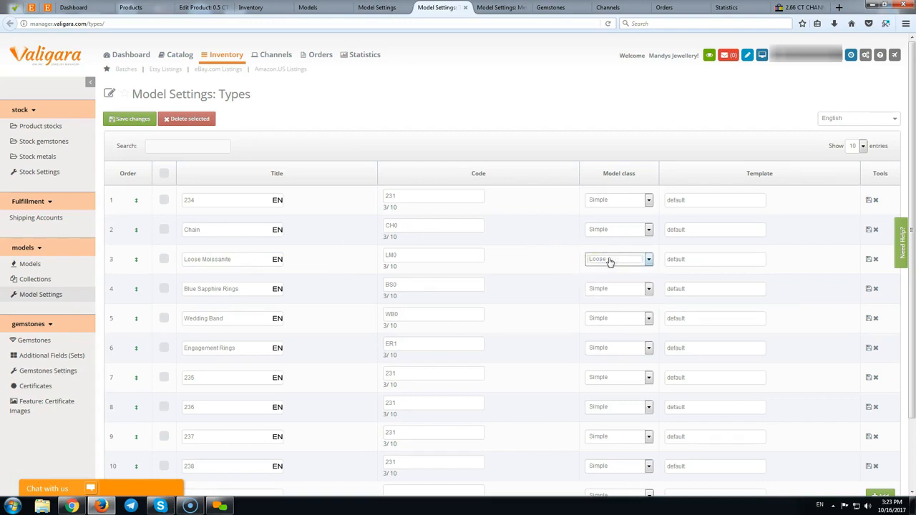
Search the types for "set", assign the Set model class to Pearl Sets and Set, and save the changes.
left_click(174, 143)
type("set")
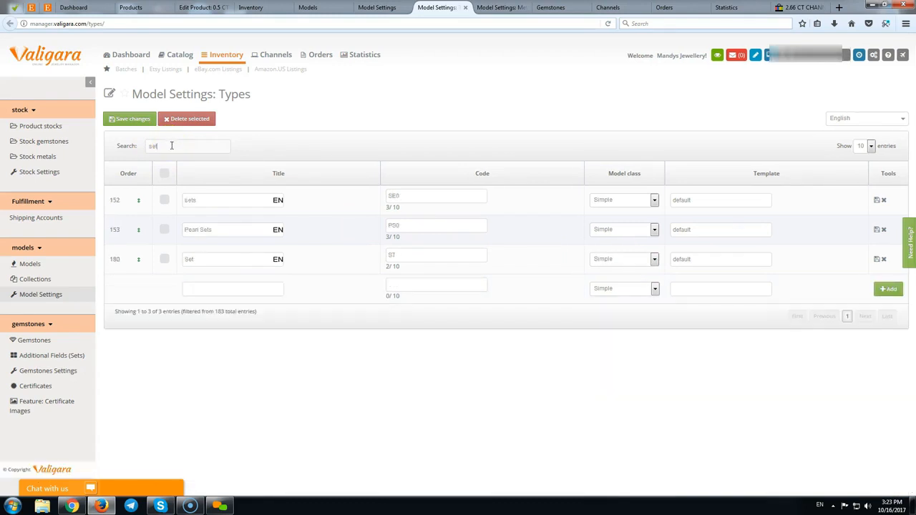
left_click(621, 230)
left_click(613, 260)
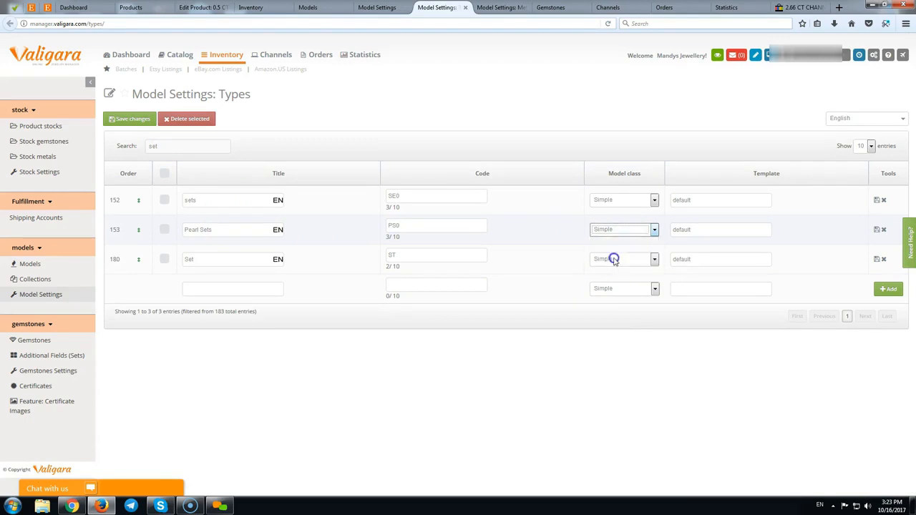
left_click(613, 261)
left_click(608, 285)
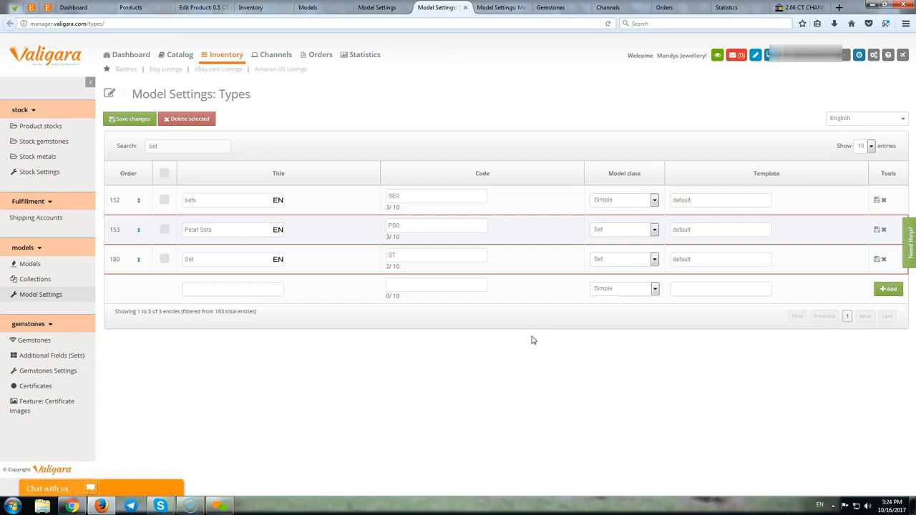
left_click(125, 118)
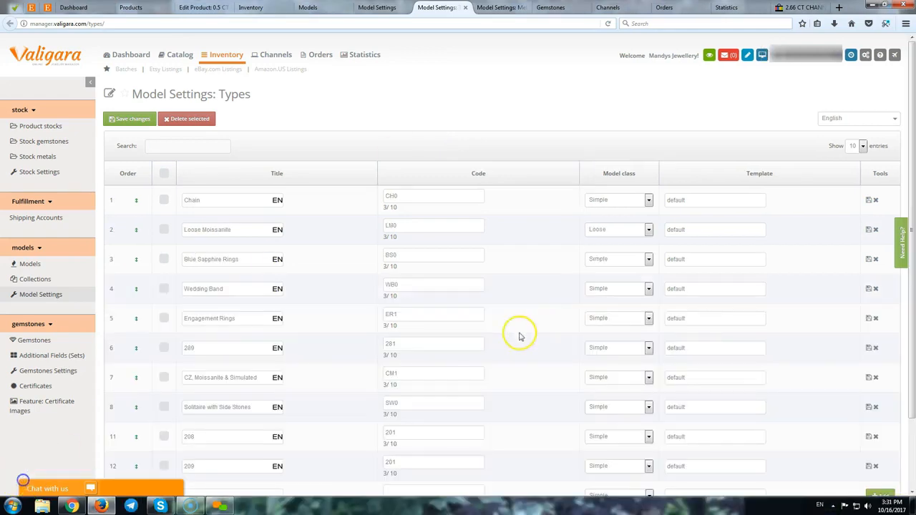
Review the model class options of the Wedding Band type, and close the Types page to reach Metals.
left_click(637, 292)
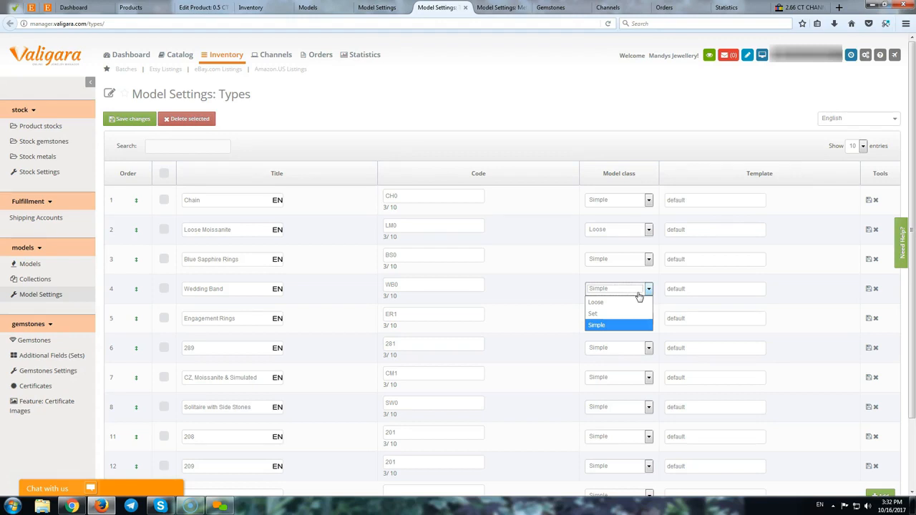
left_click(536, 298)
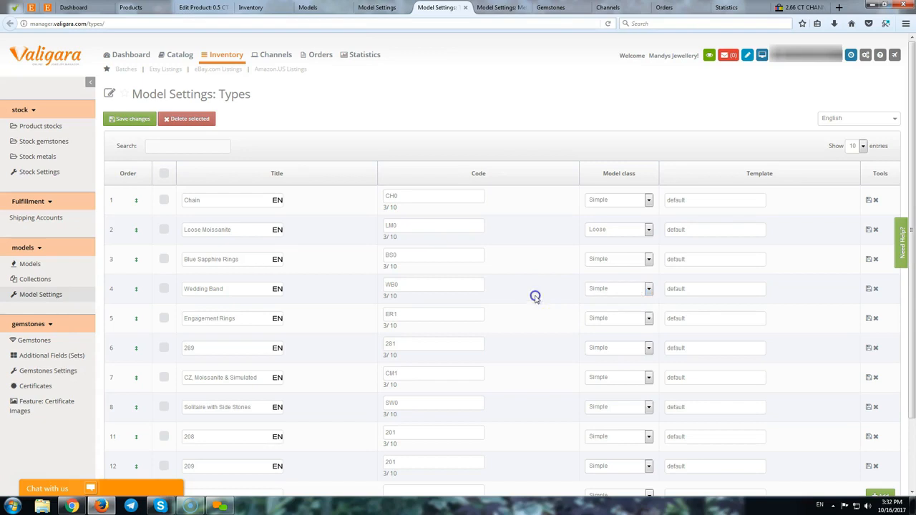
left_click(441, 8)
middle_click(441, 8)
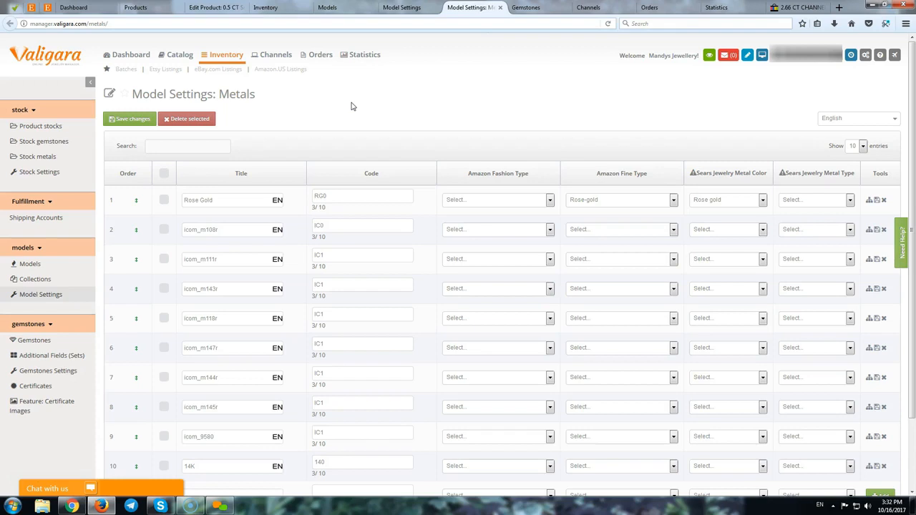
Examine the Rose Gold metal's title and its available Amazon Fashion Type options.
left_click_drag(233, 199, 148, 202)
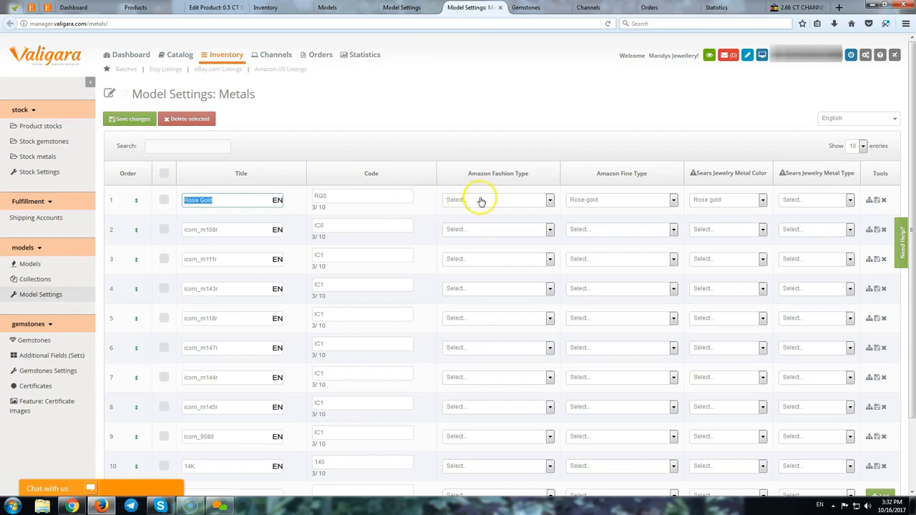
left_click(236, 201)
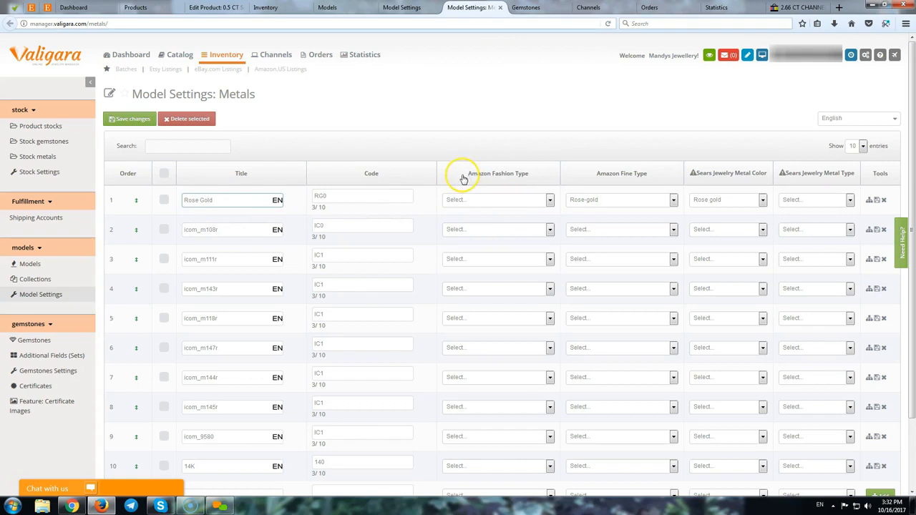
left_click(545, 176)
left_click(549, 199)
left_click(550, 201)
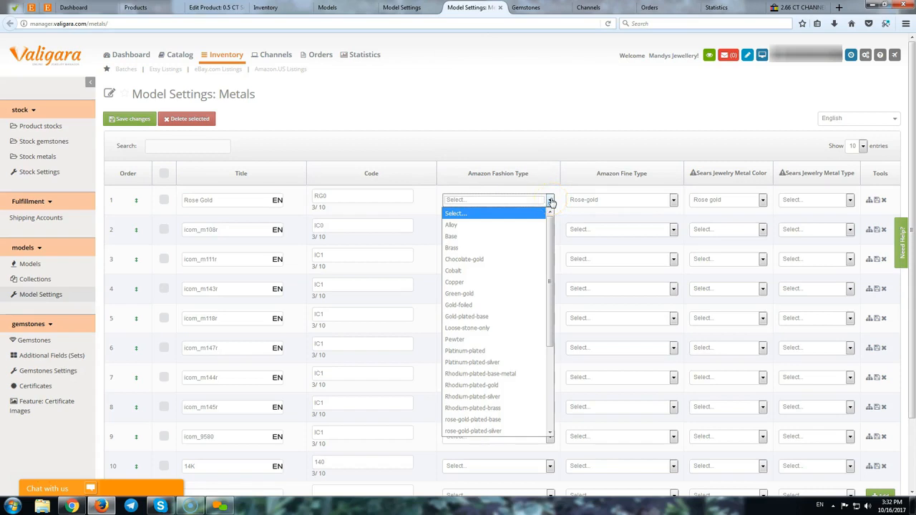
left_click(551, 201)
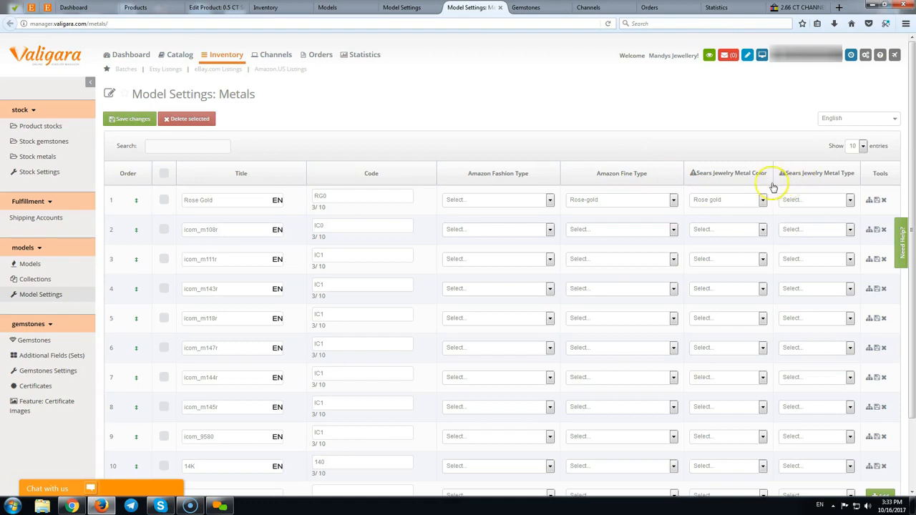
Review the Sears Jewelry Metal Type and Metal Color options for Rose Gold, and return to the Model Settings overview.
left_click(834, 205)
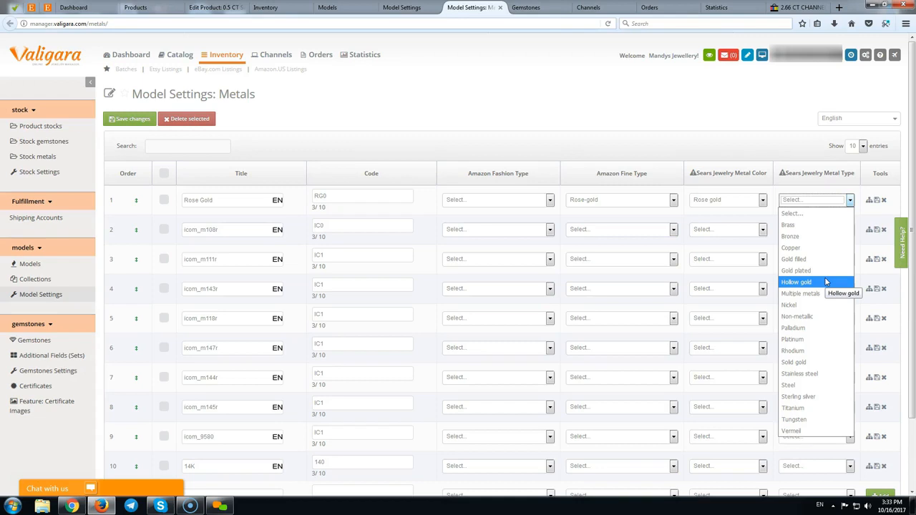
left_click(780, 152)
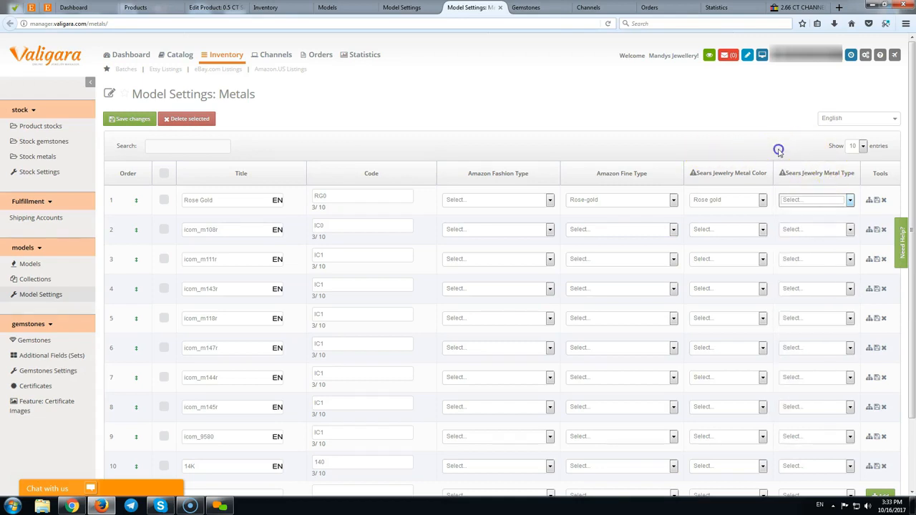
left_click(814, 204)
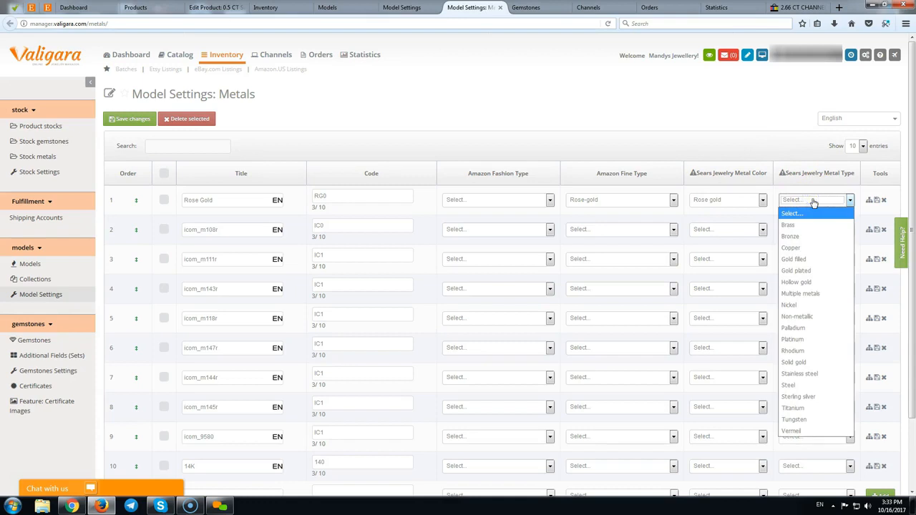
left_click(755, 143)
left_click(742, 204)
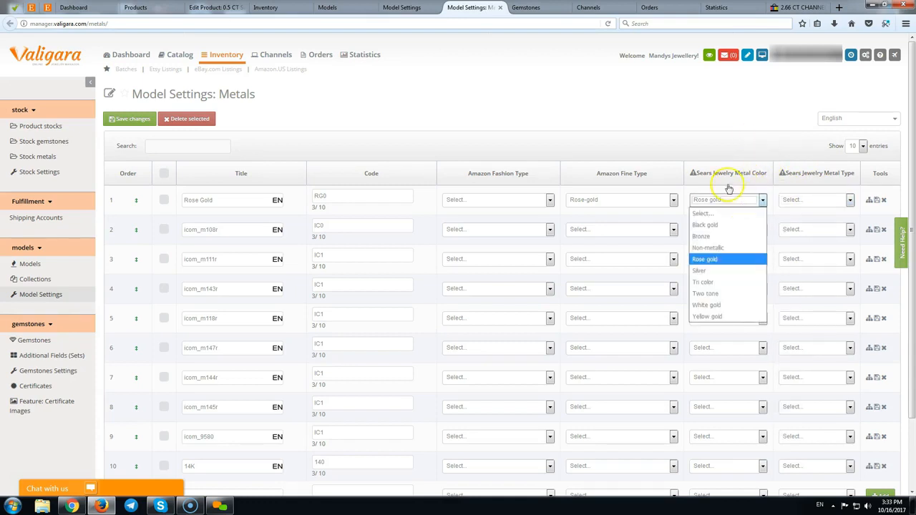
left_click(685, 152)
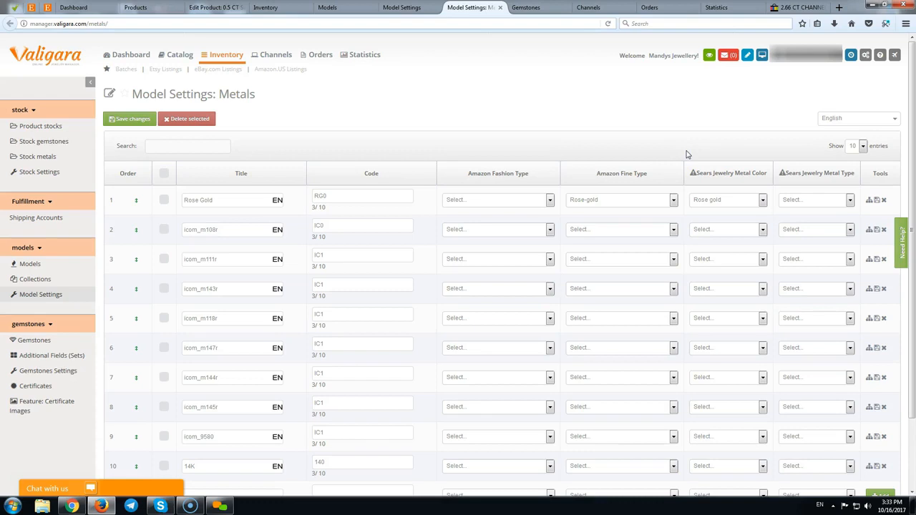
left_click(31, 296)
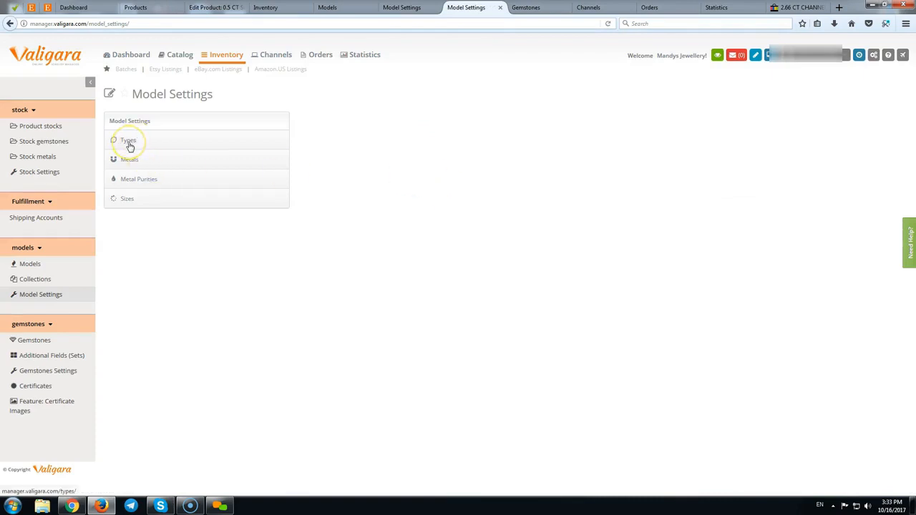
left_click(130, 163)
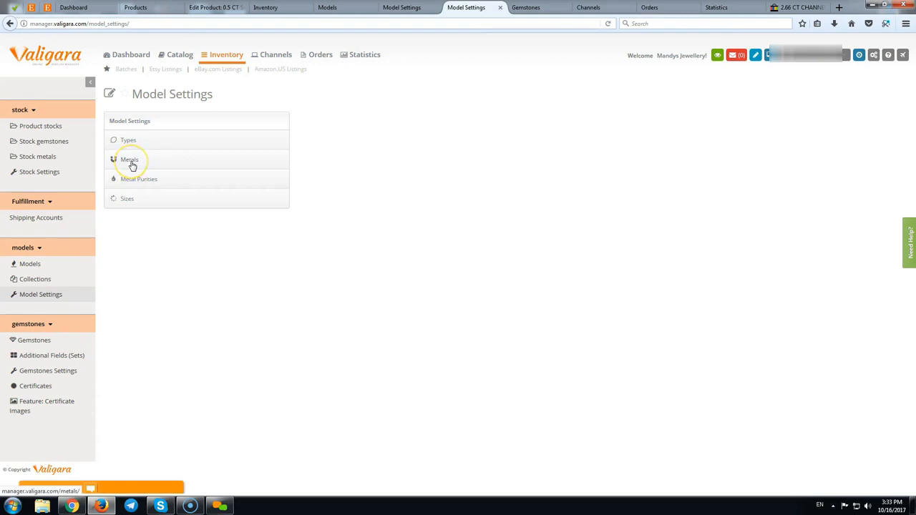
Open the Metal Purities and Sizes settings of the models in separate browser tabs.
left_click(137, 180)
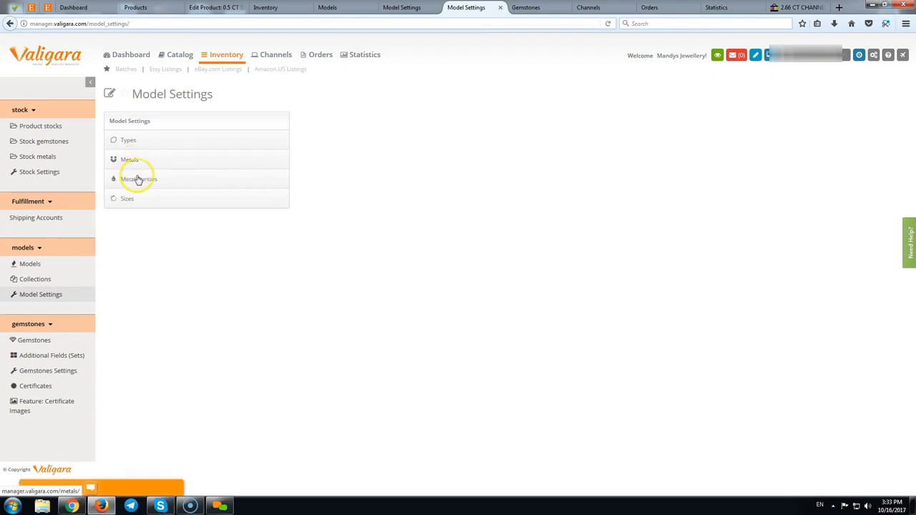
middle_click(140, 186)
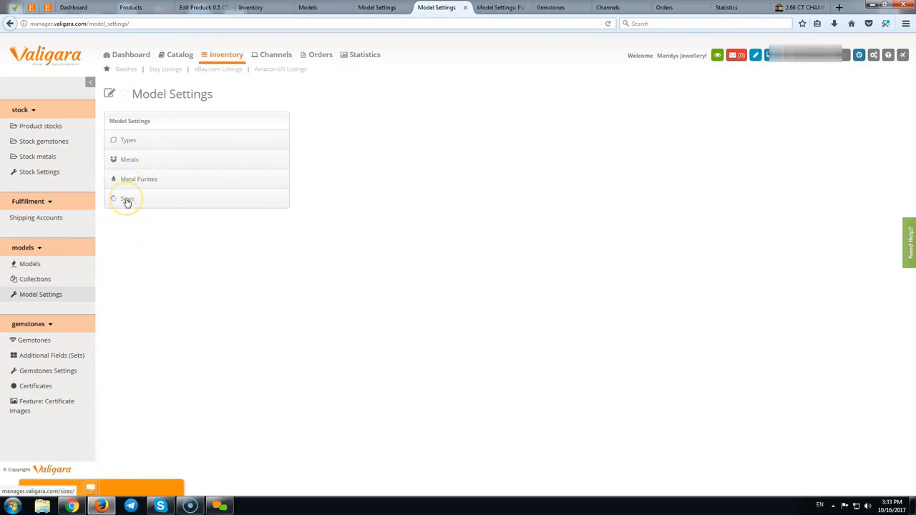
middle_click(126, 200)
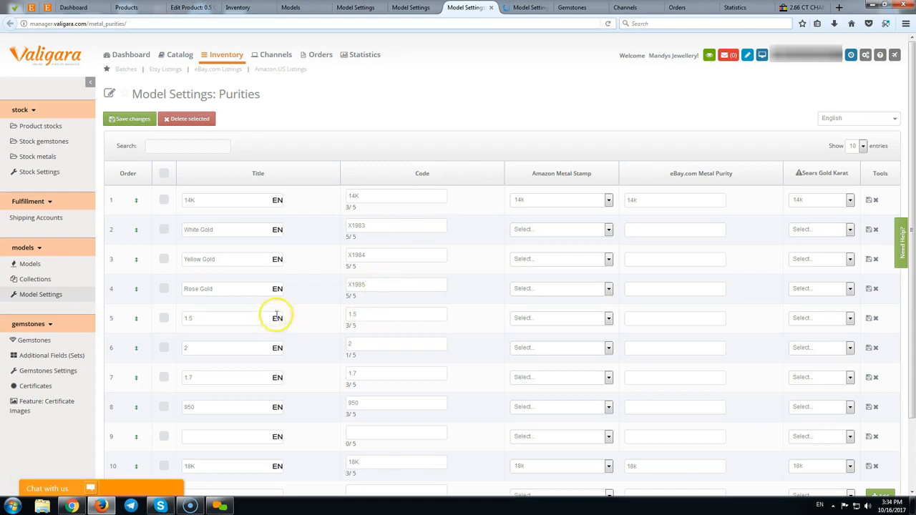
Select the Rose Gold, Yellow Gold and White Gold purities, try to delete them together, and decline the deletion.
left_click(163, 290)
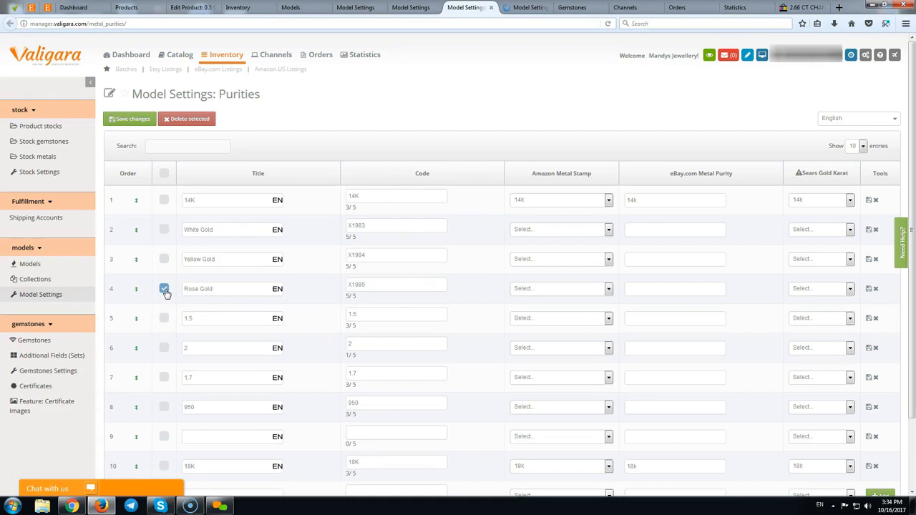
left_click(164, 259)
left_click(164, 230)
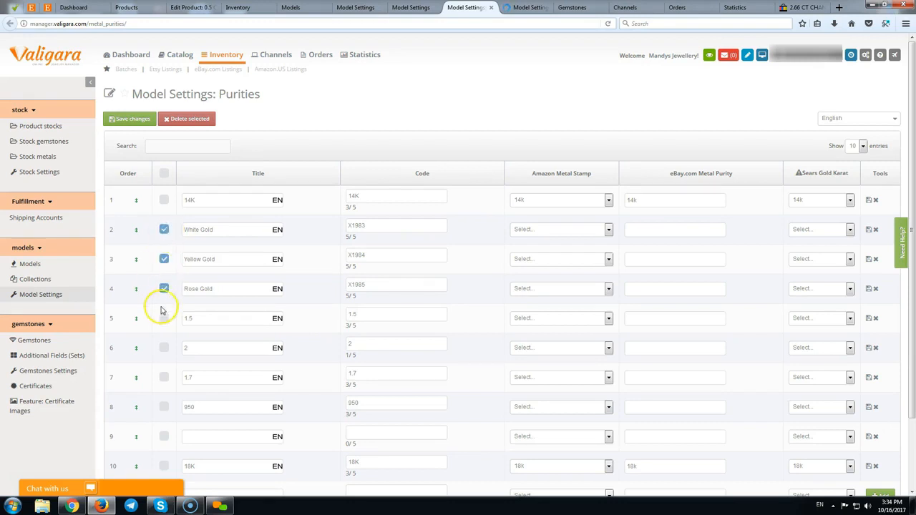
left_click(191, 120)
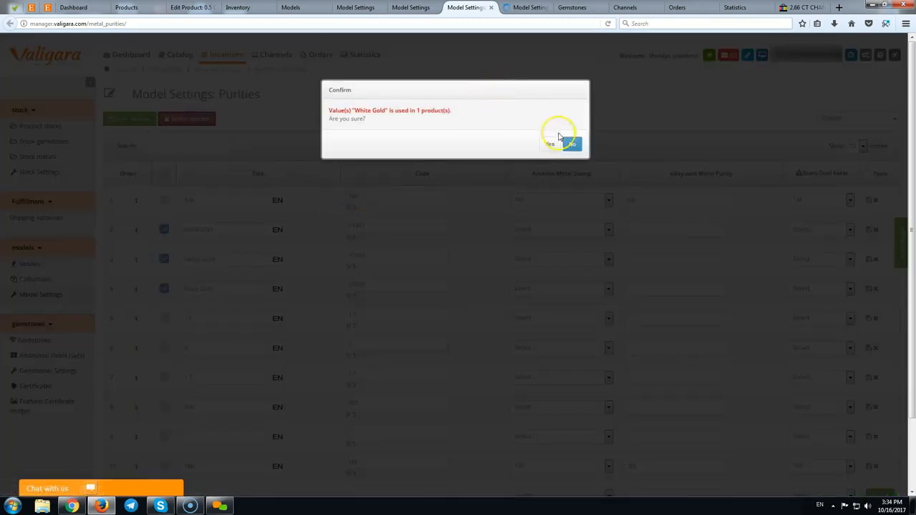
left_click(577, 145)
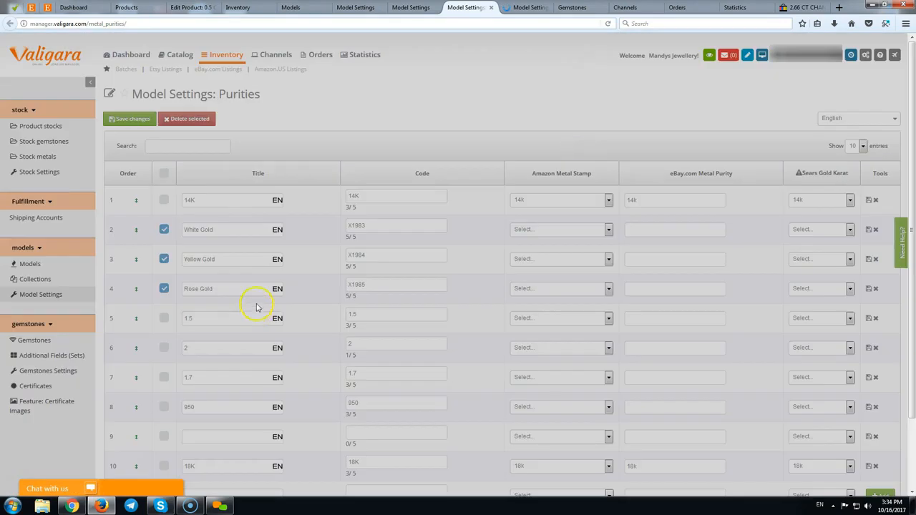
Exclude White Gold from the selection and delete the Yellow Gold and Rose Gold purities.
left_click(164, 229)
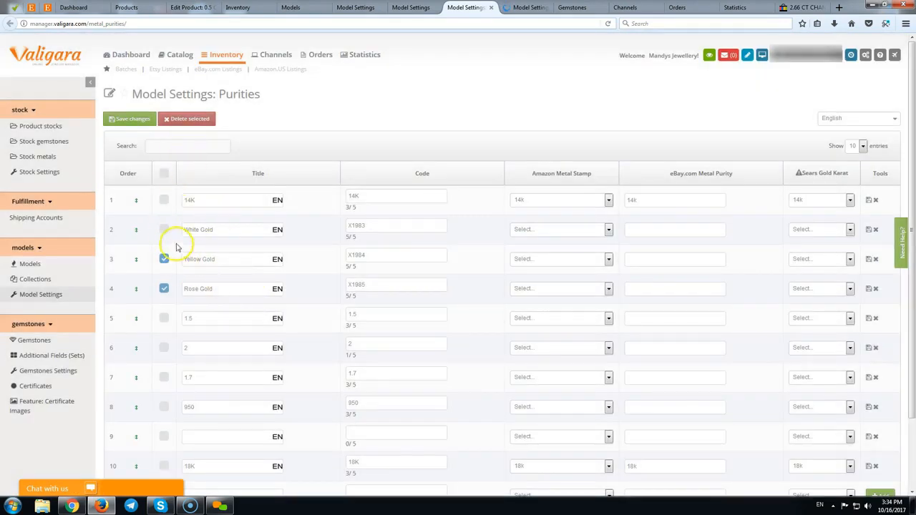
left_click(195, 120)
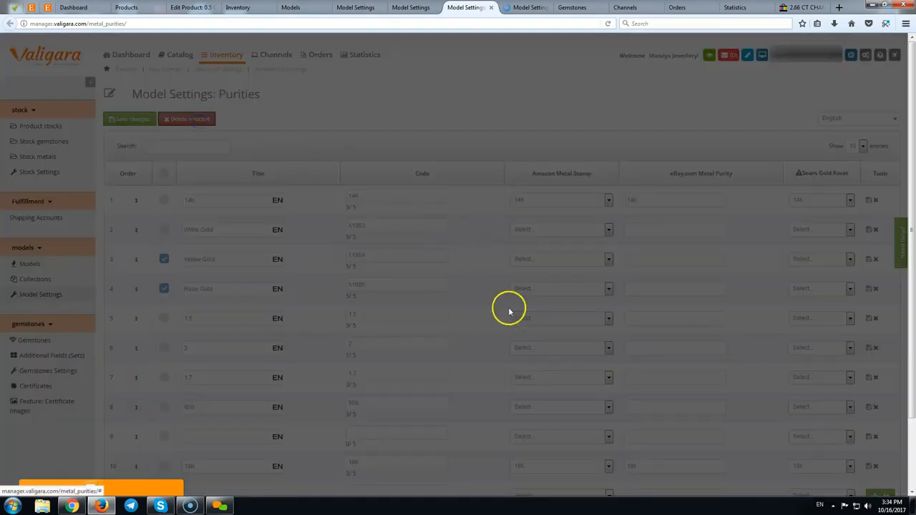
left_click(549, 137)
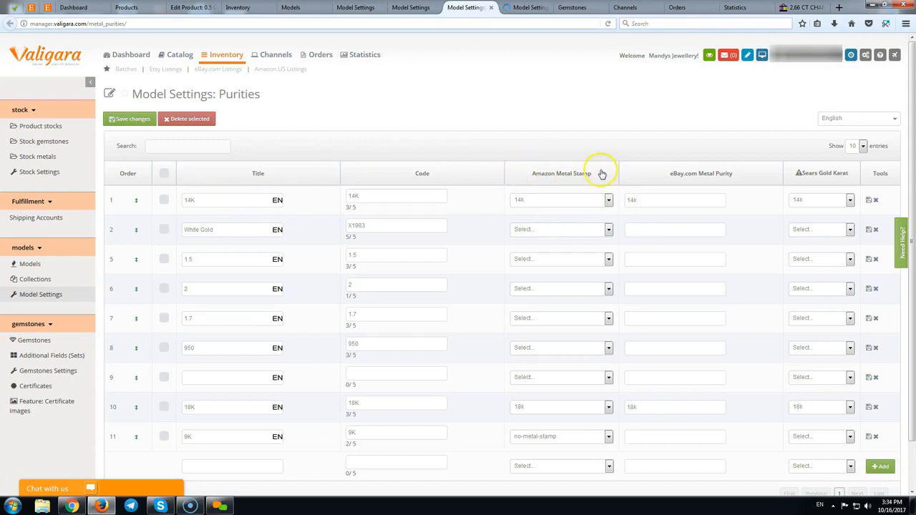
Review the eBay.com Metal Purity and Sears Gold Karat mappings of 14K, and close the Purities page to reach Sizes.
left_click(664, 203)
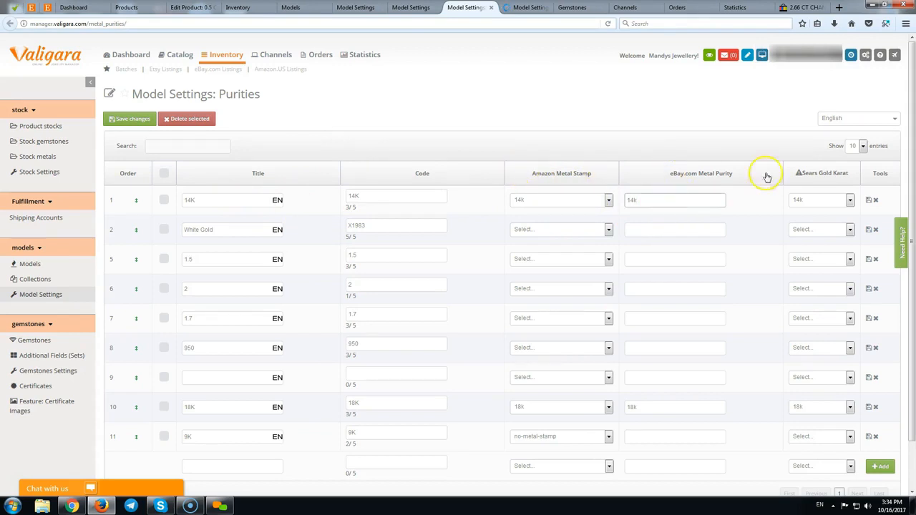
left_click(833, 204)
left_click(833, 205)
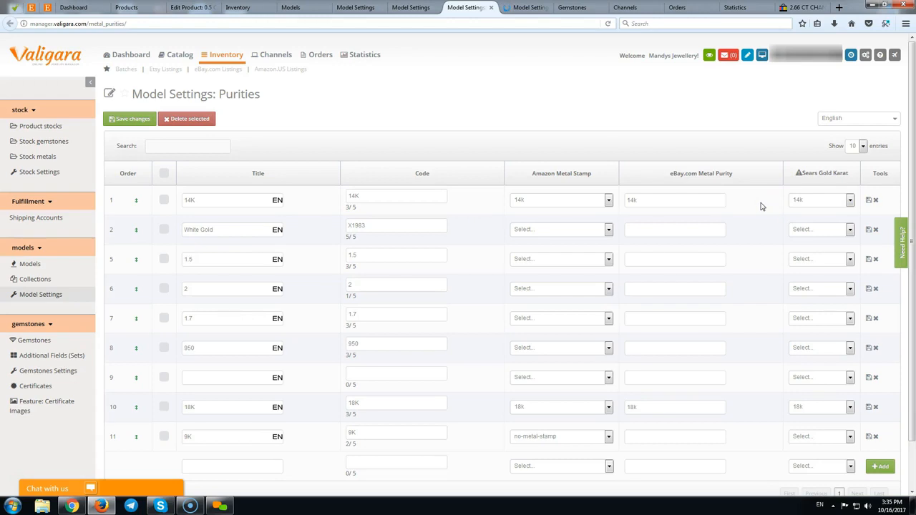
middle_click(470, 9)
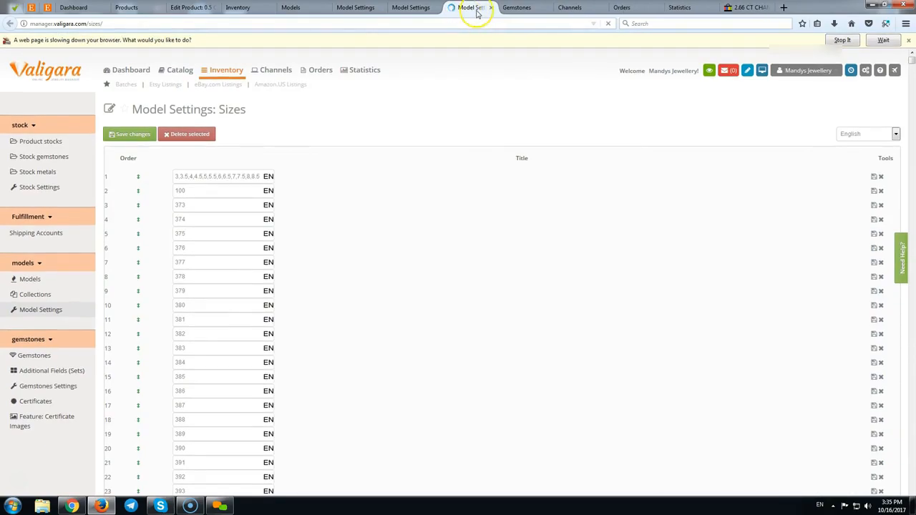